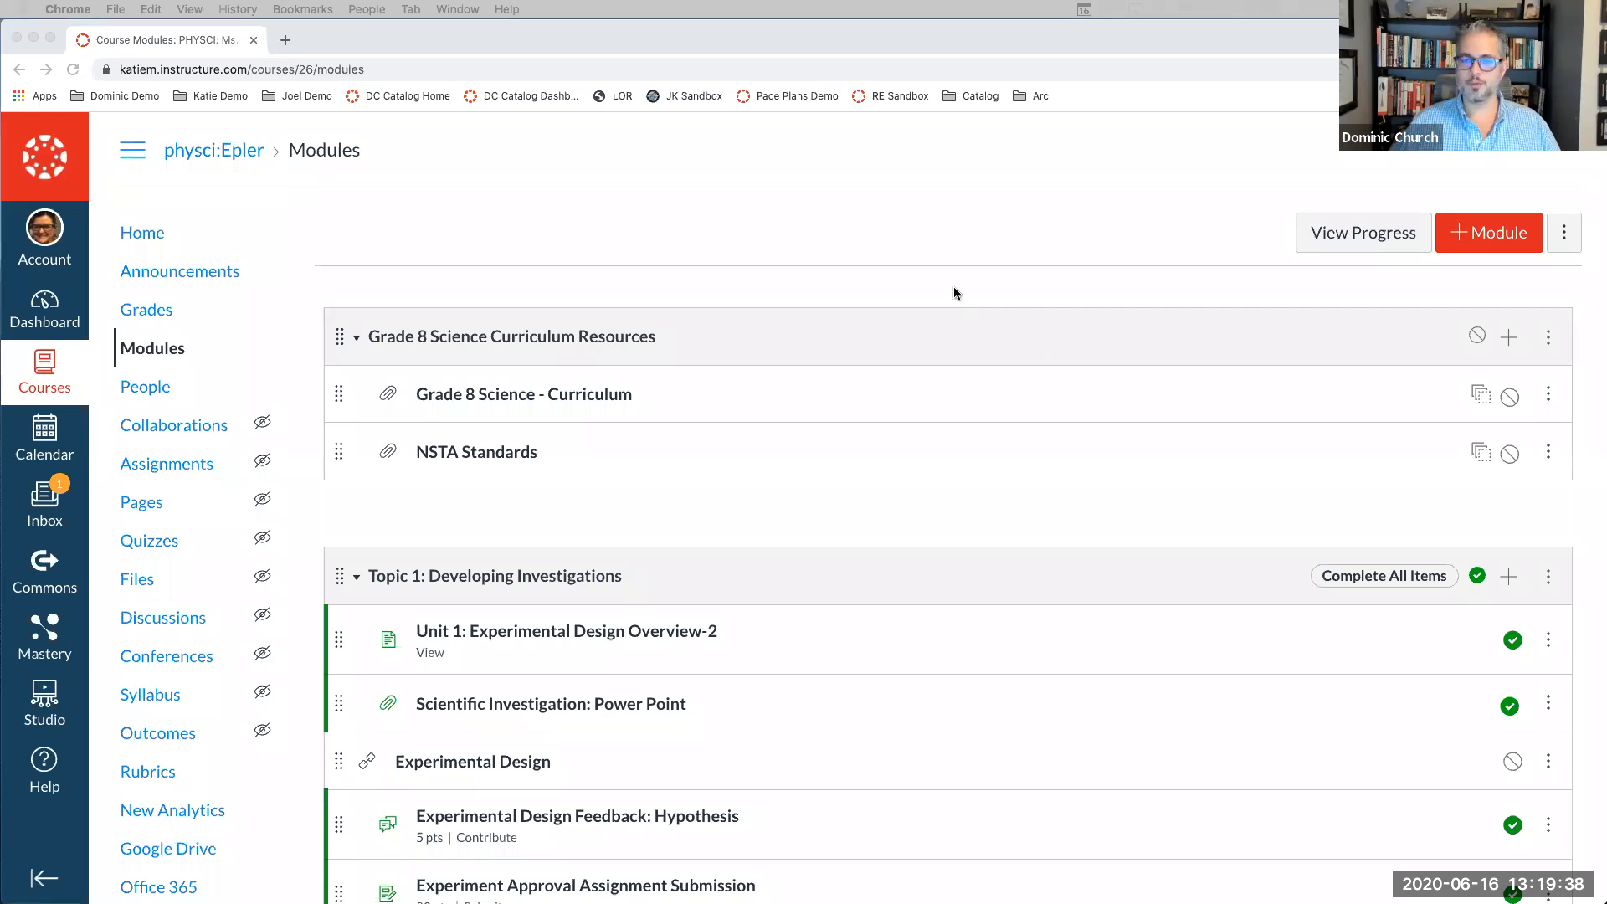
Start adding an External Tool item to the Topic 1: Developing Investigations module using the Google Drive tool that pulls documents into Canvas
scroll(998, 334, down, 5)
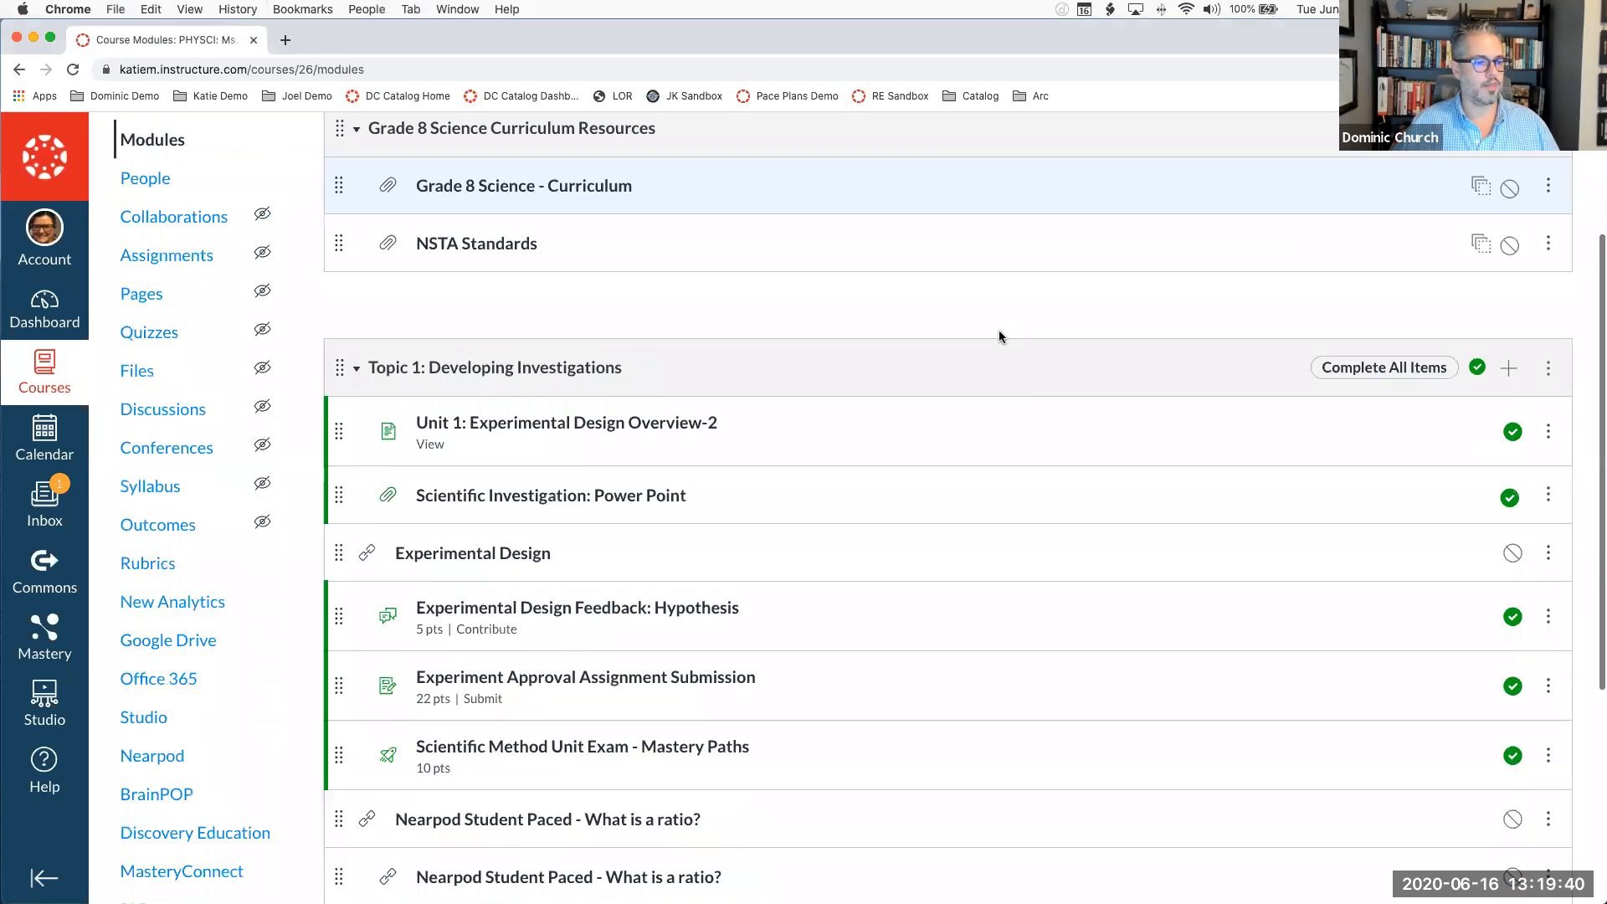
scroll(1001, 334, up, 2)
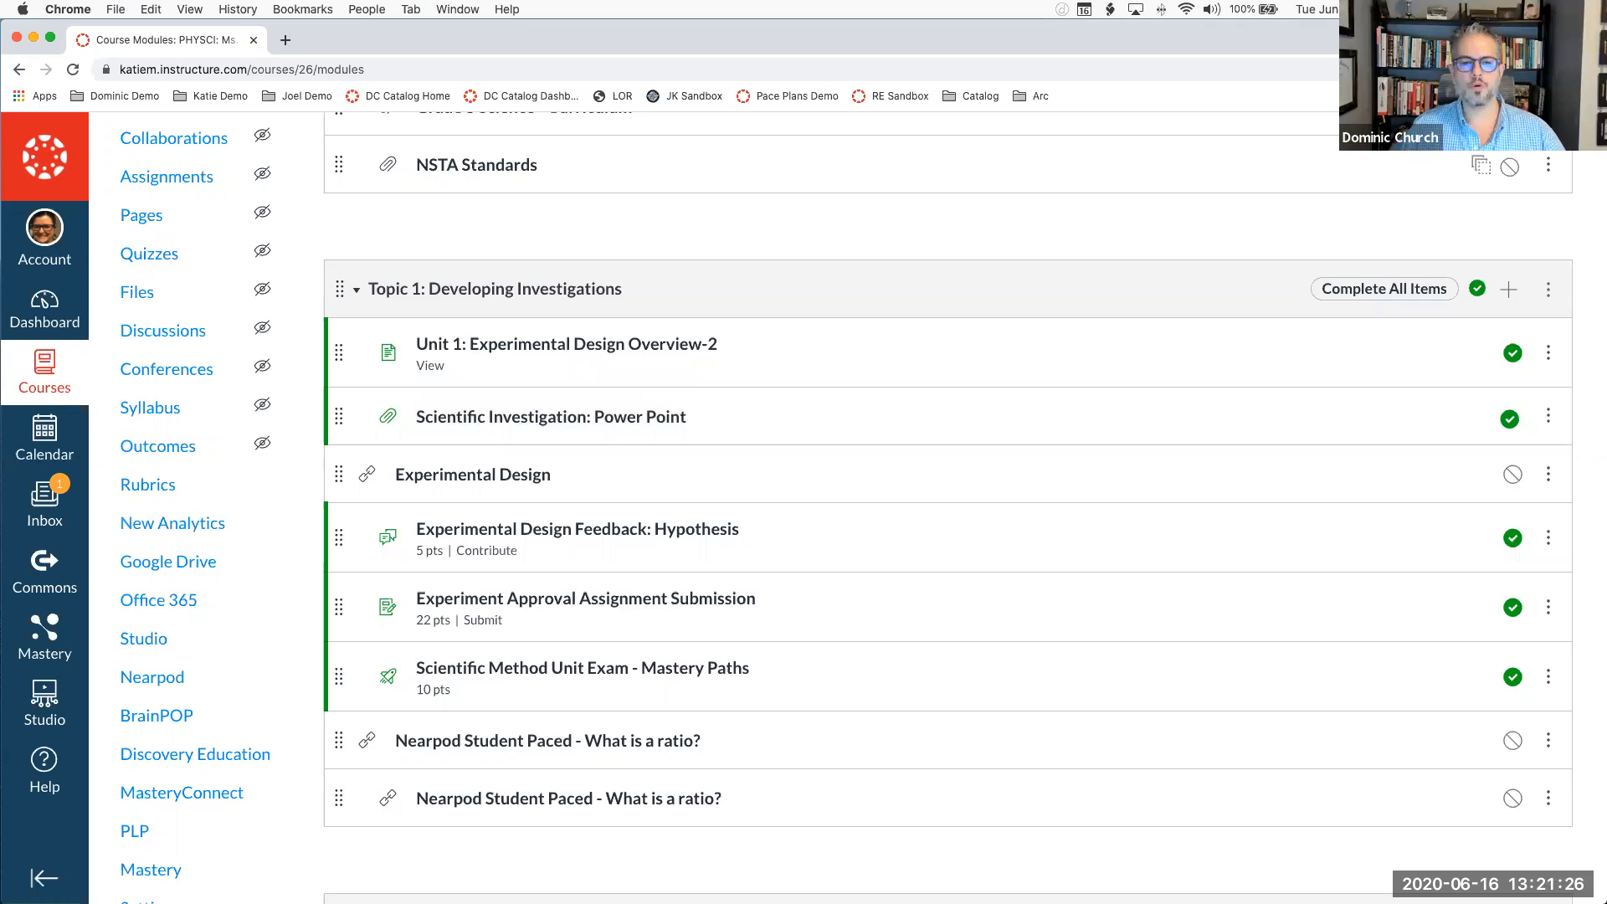
scroll(948, 502, up, 2)
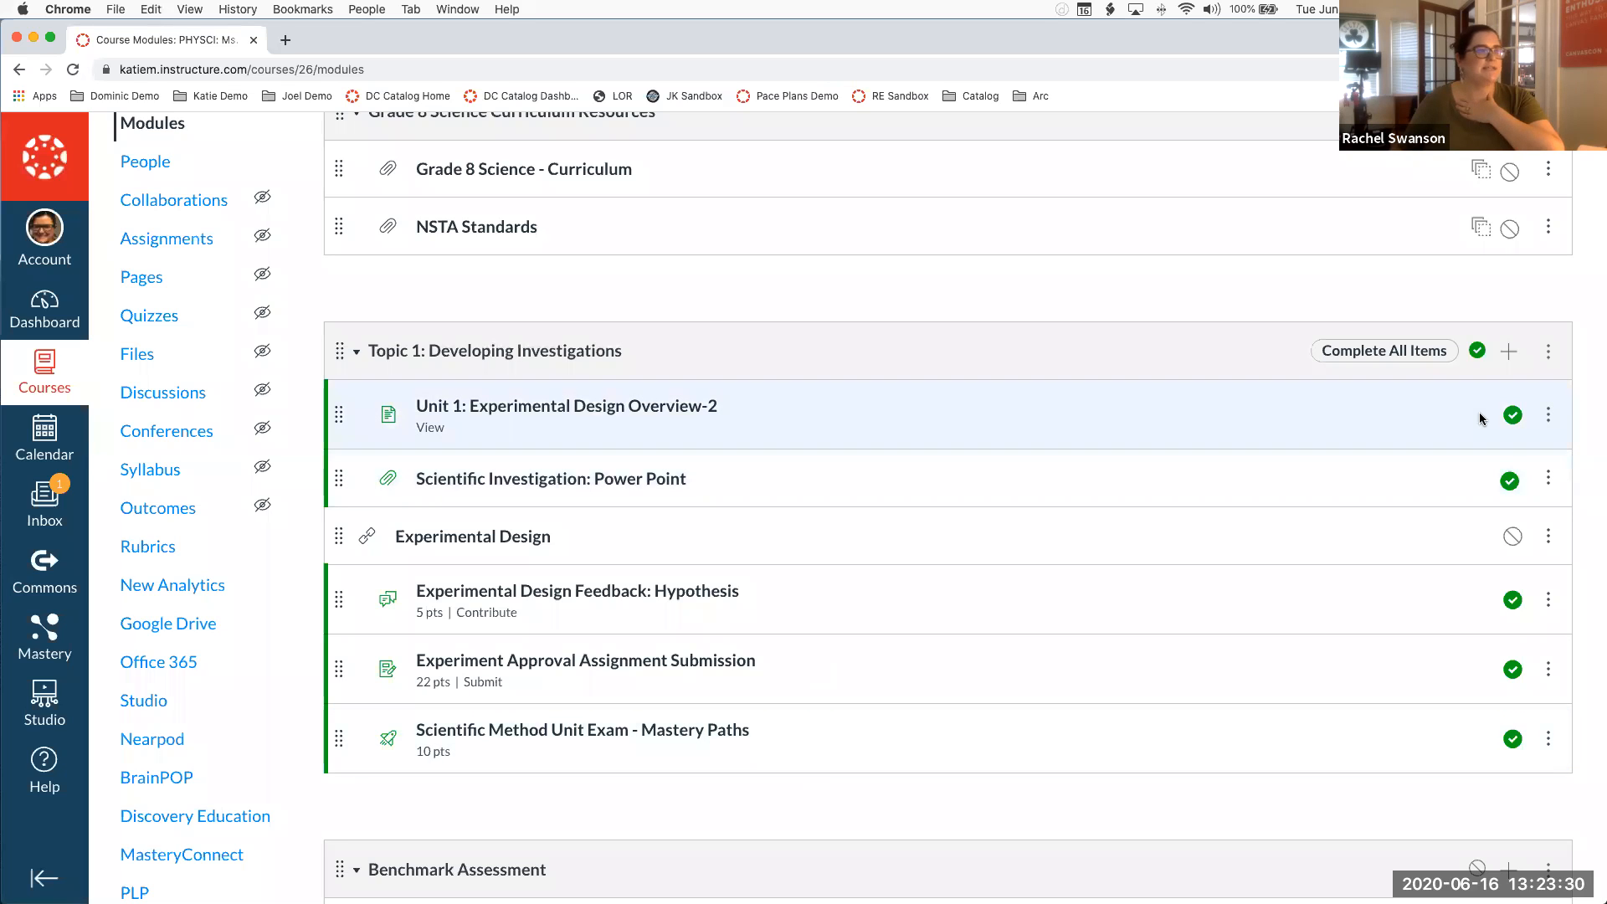
click(1508, 356)
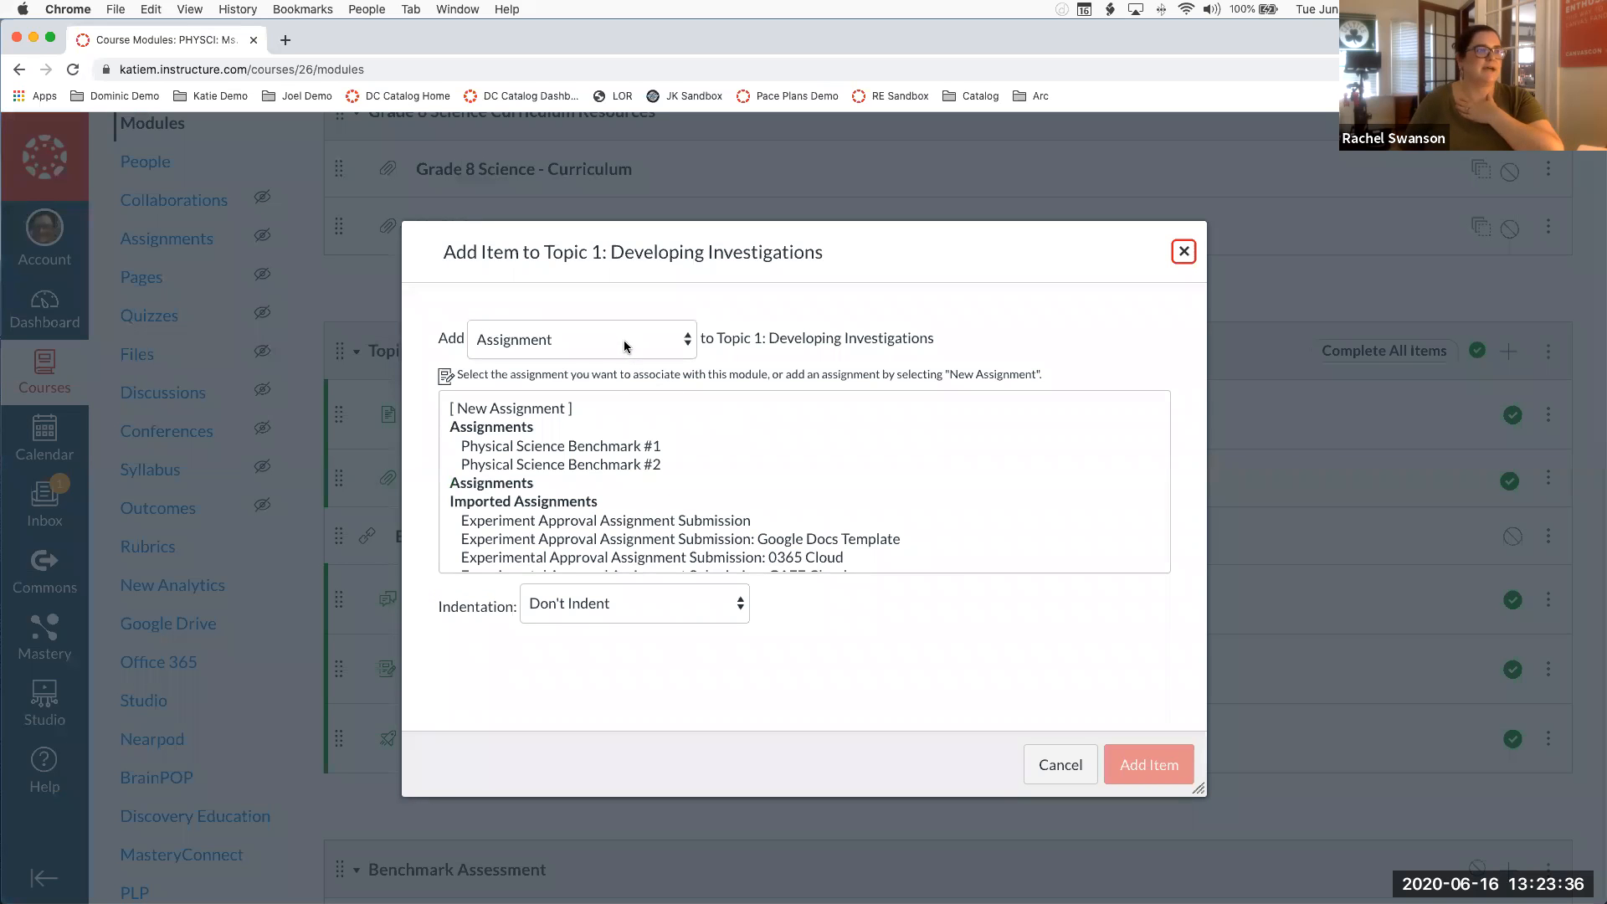
click(624, 342)
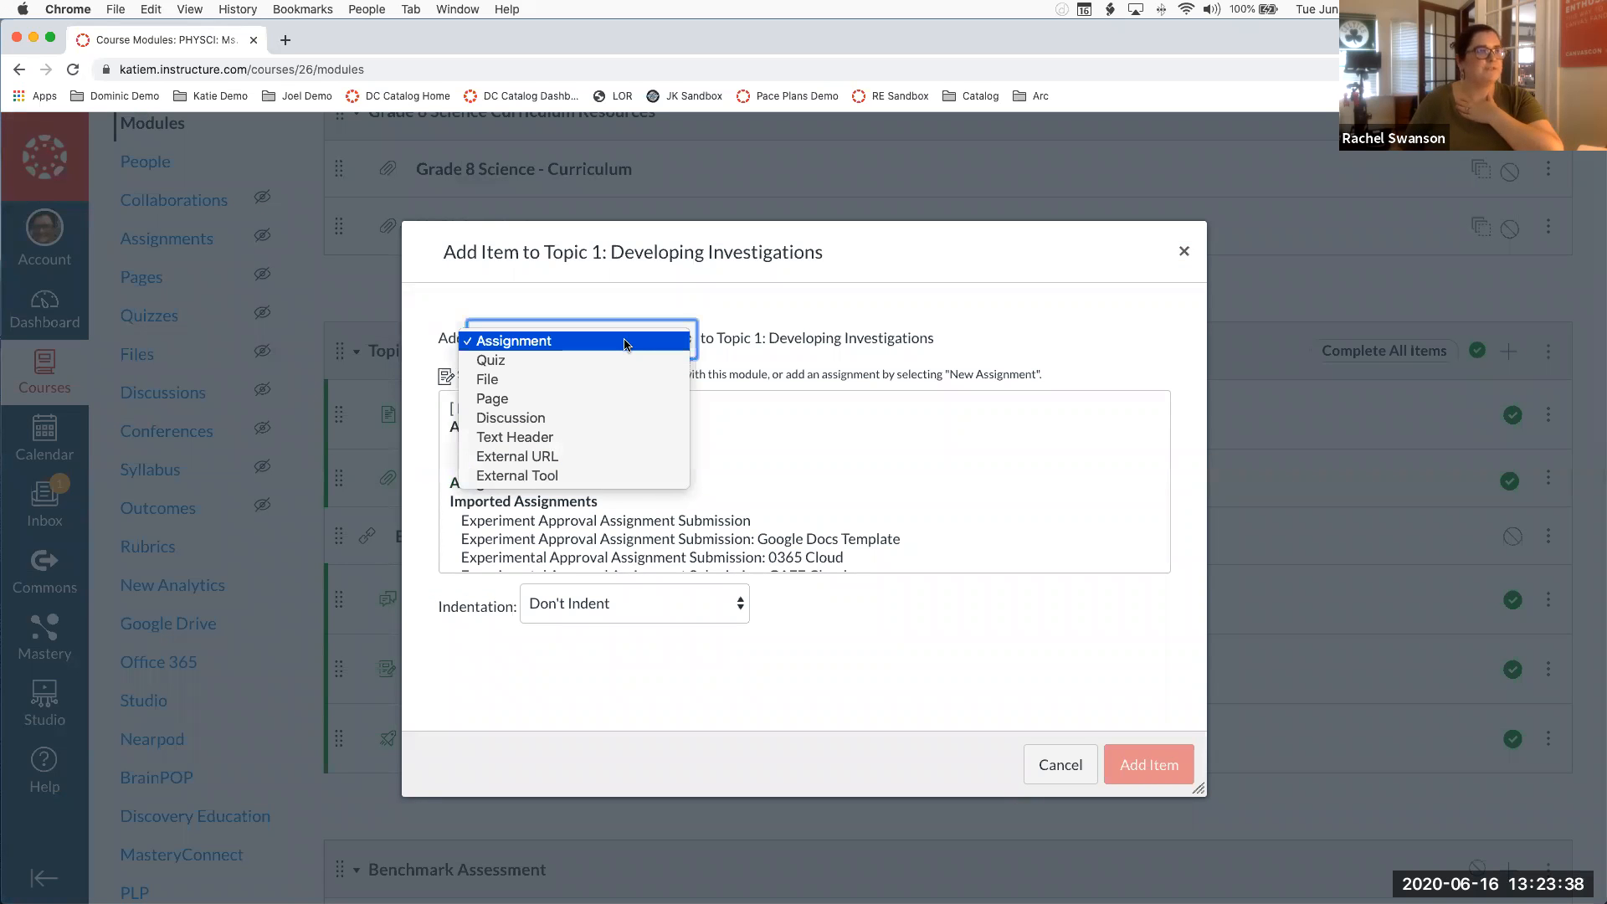
click(565, 476)
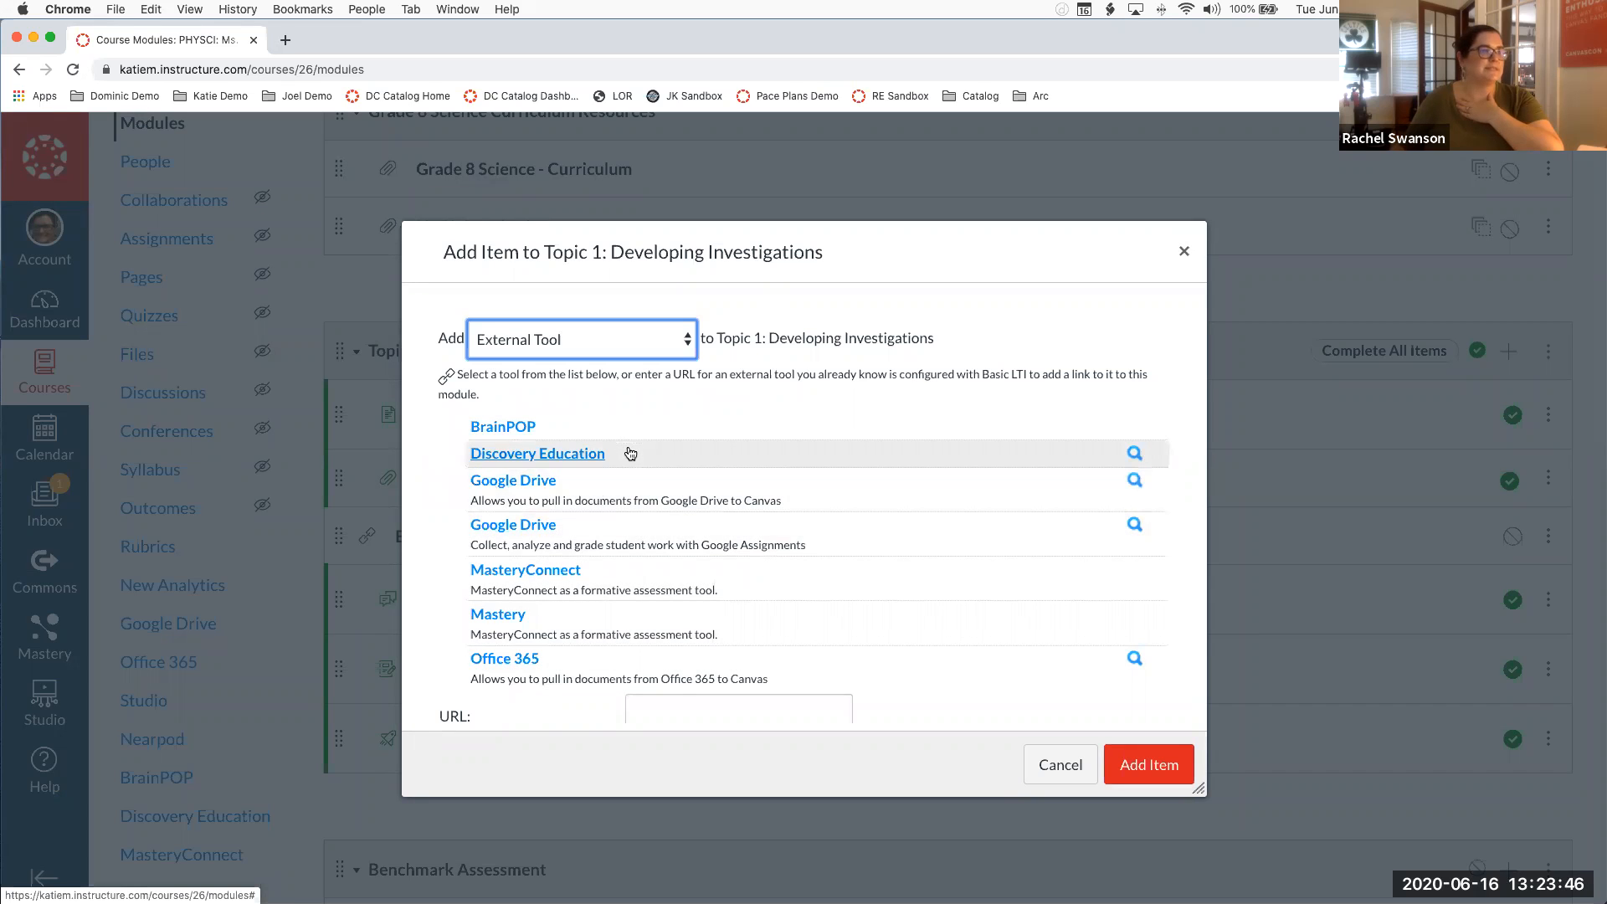
click(514, 483)
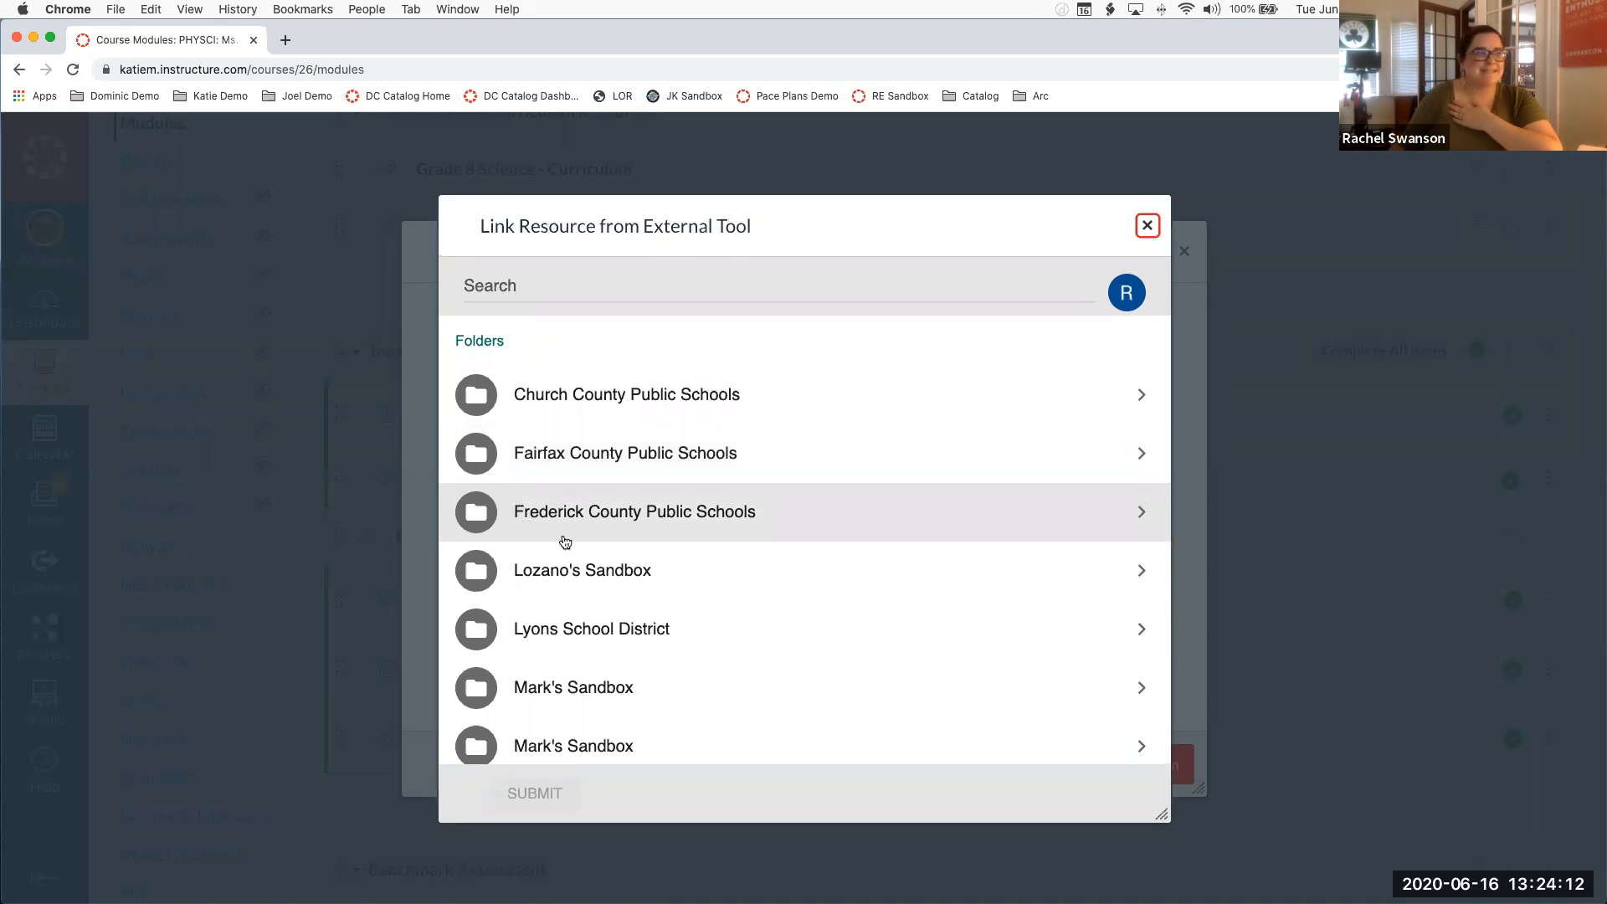
Link the Experimental Design slides file dated January 30, 2020 from Google Drive as the resource
scroll(615, 555, down, 6)
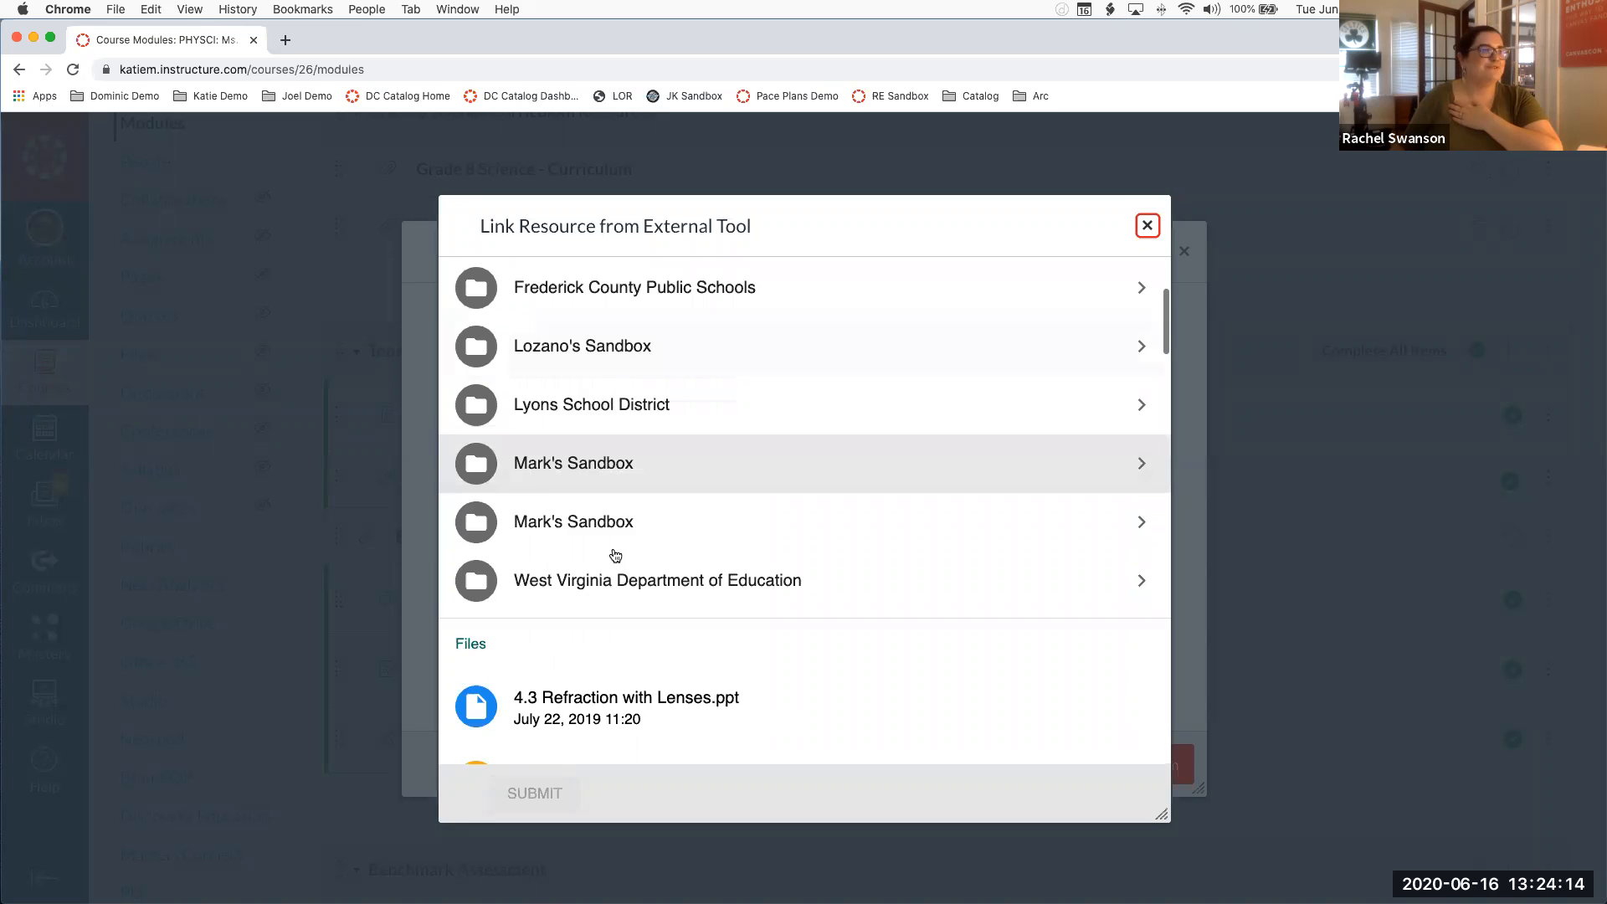
scroll(615, 555, down, 4)
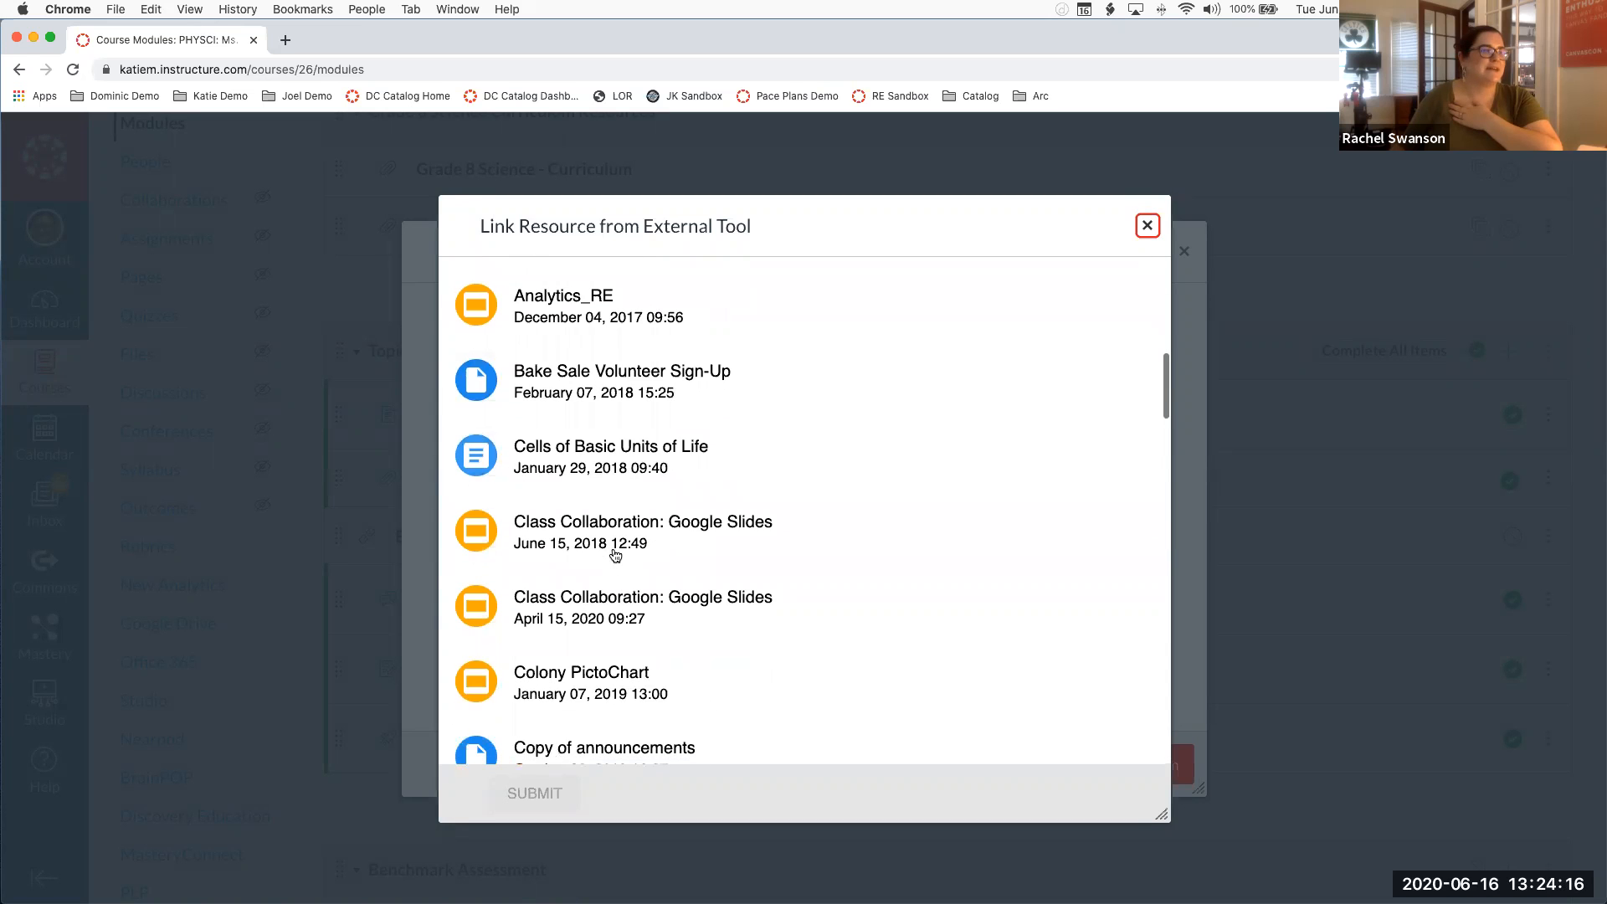
scroll(615, 555, up, 1)
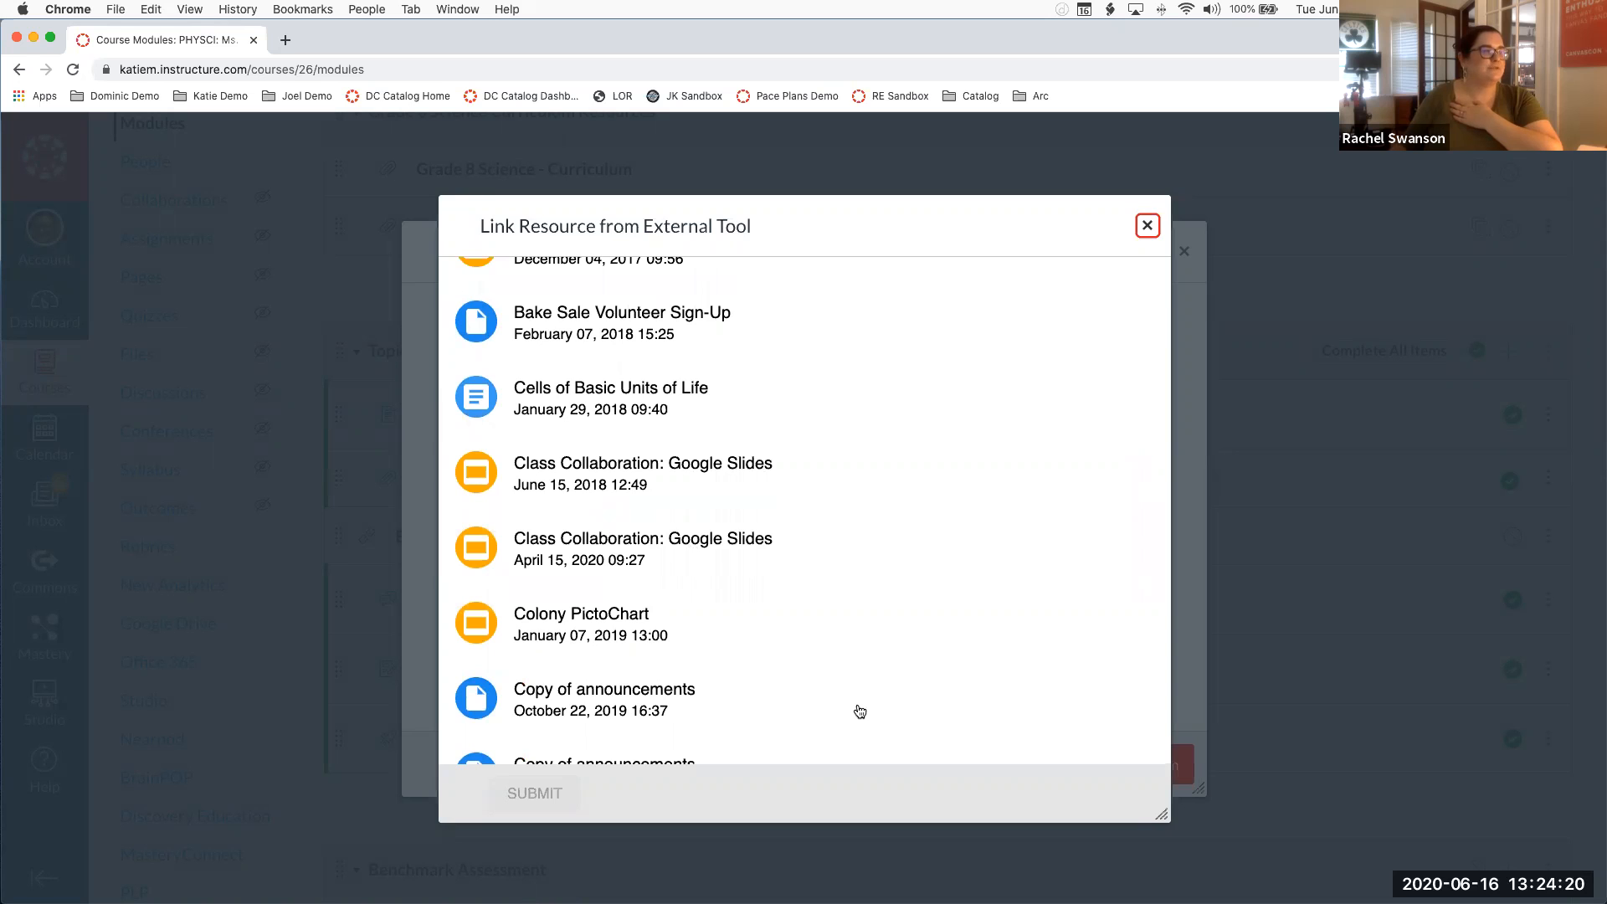
scroll(859, 711, down, 10)
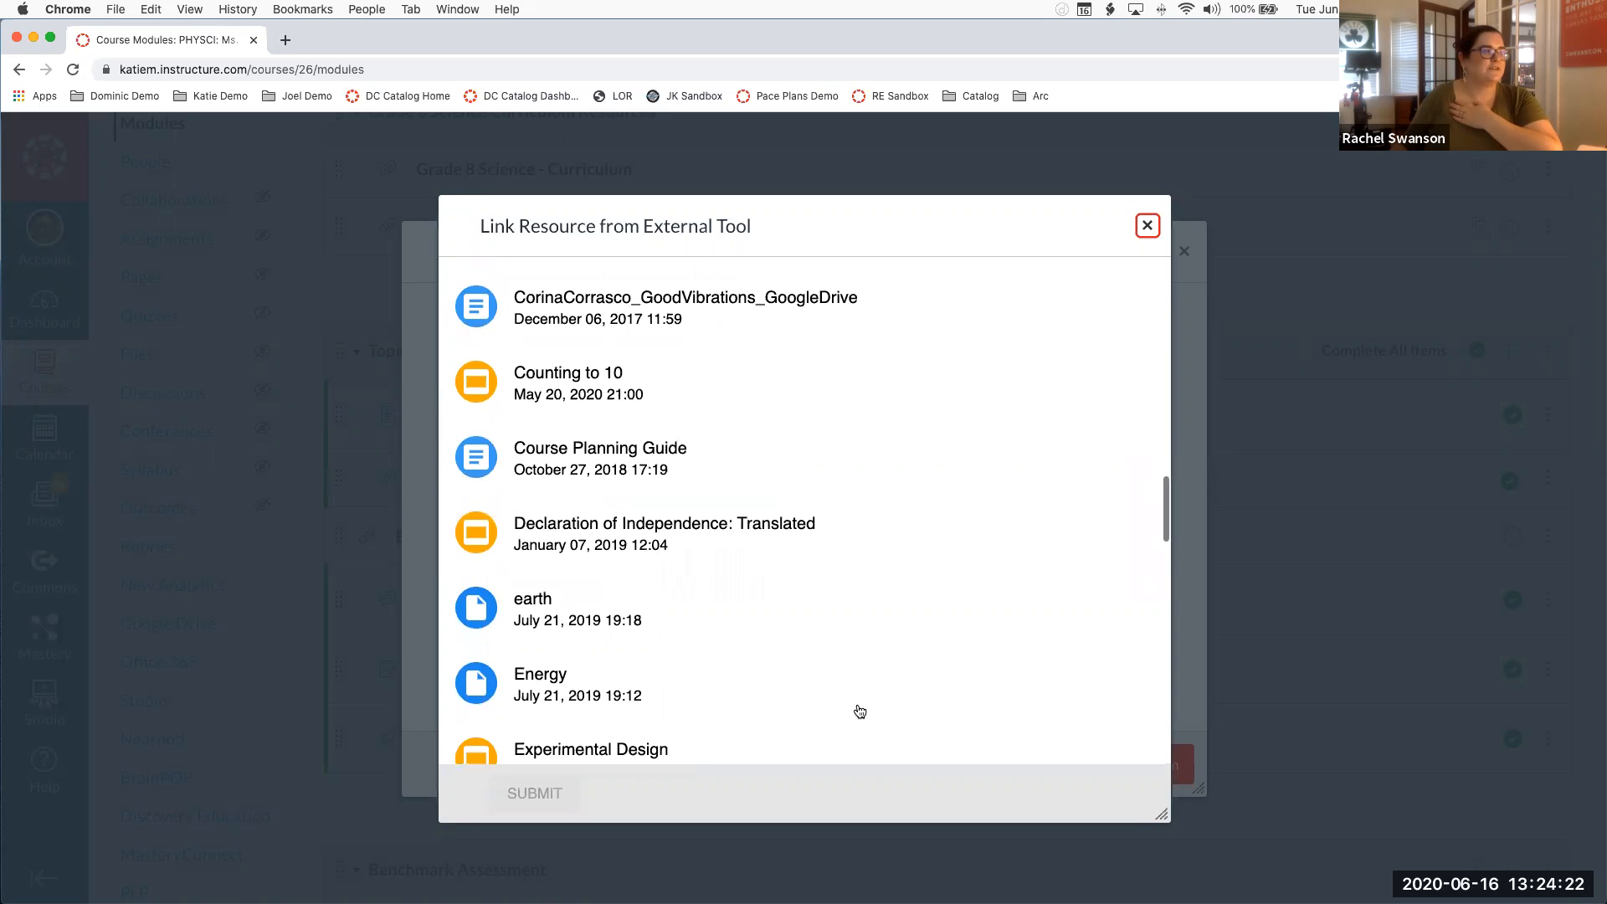
scroll(860, 712, down, 1)
scroll(675, 642, down, 2)
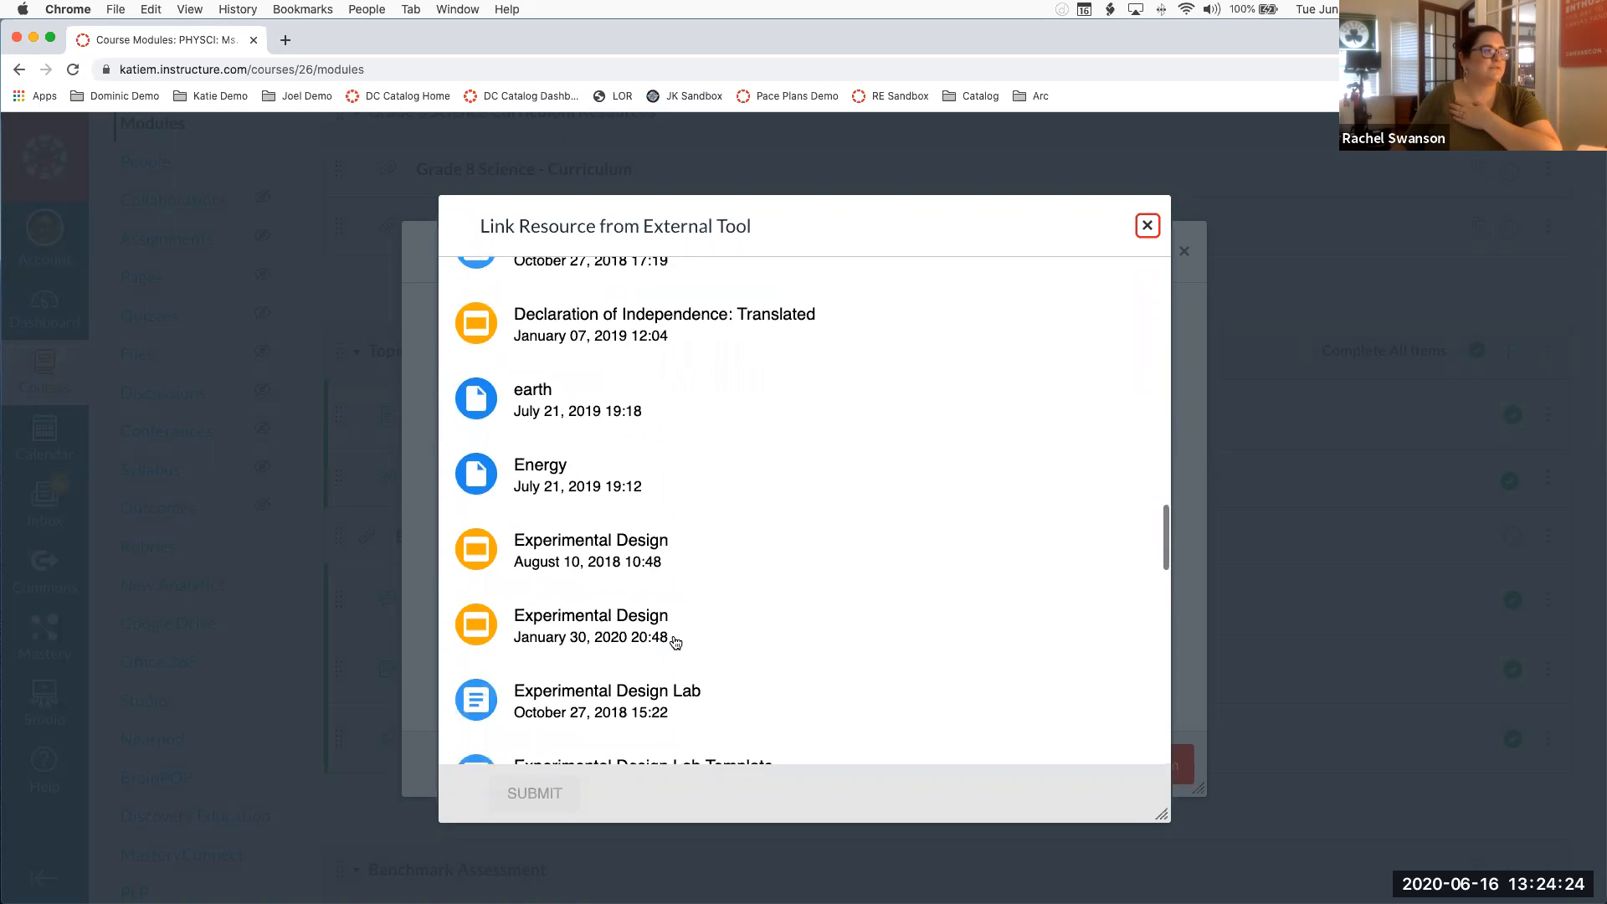
click(543, 638)
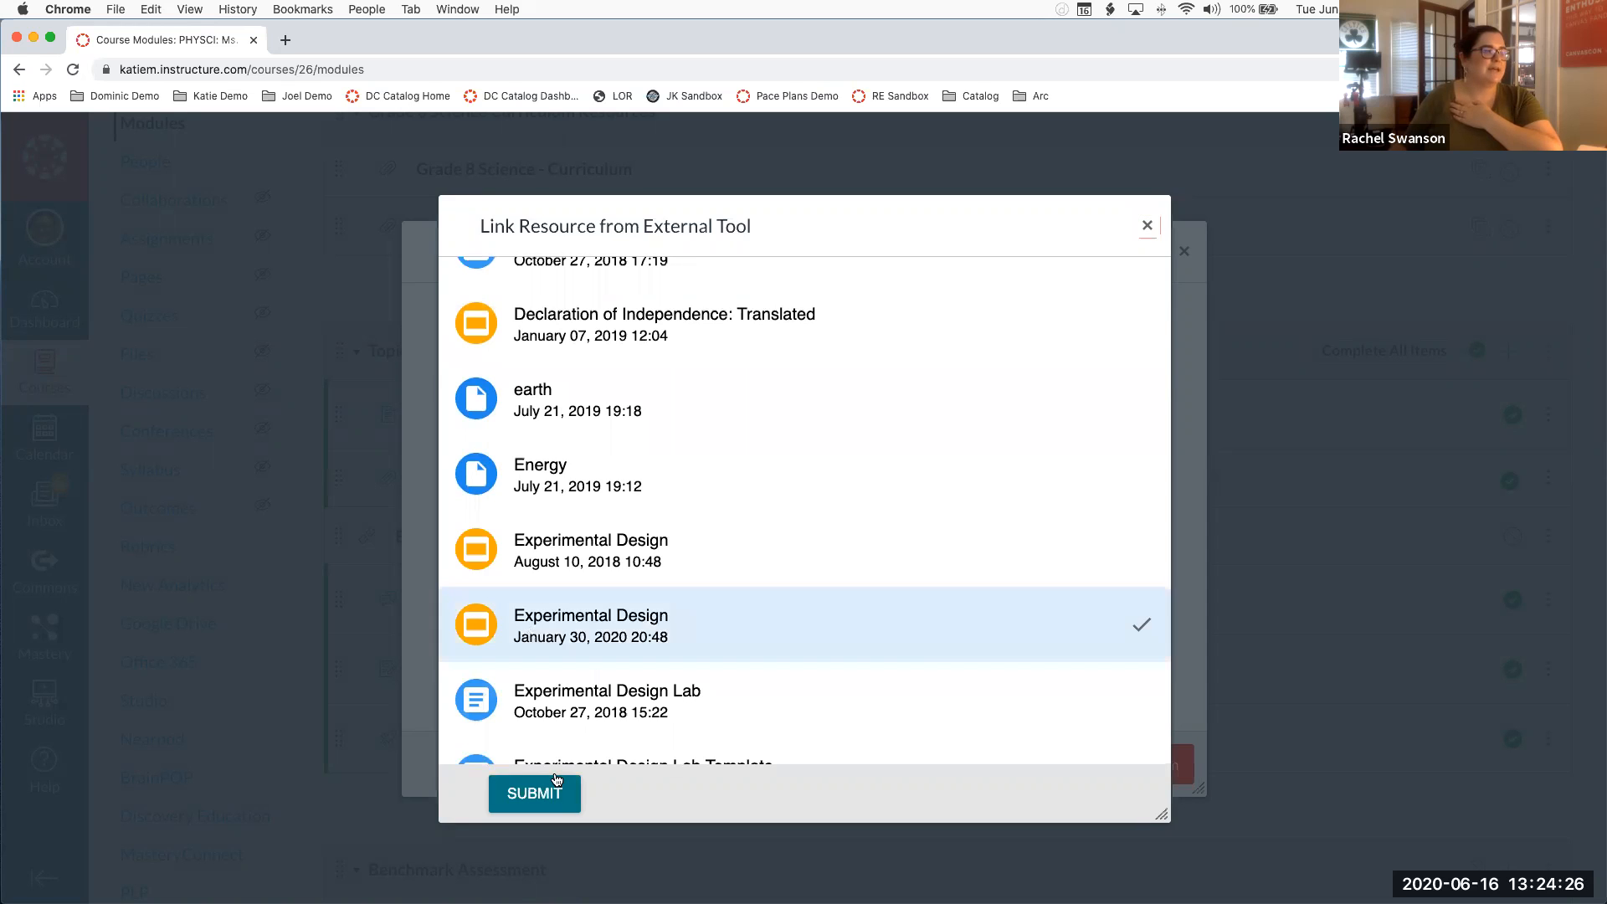
click(546, 796)
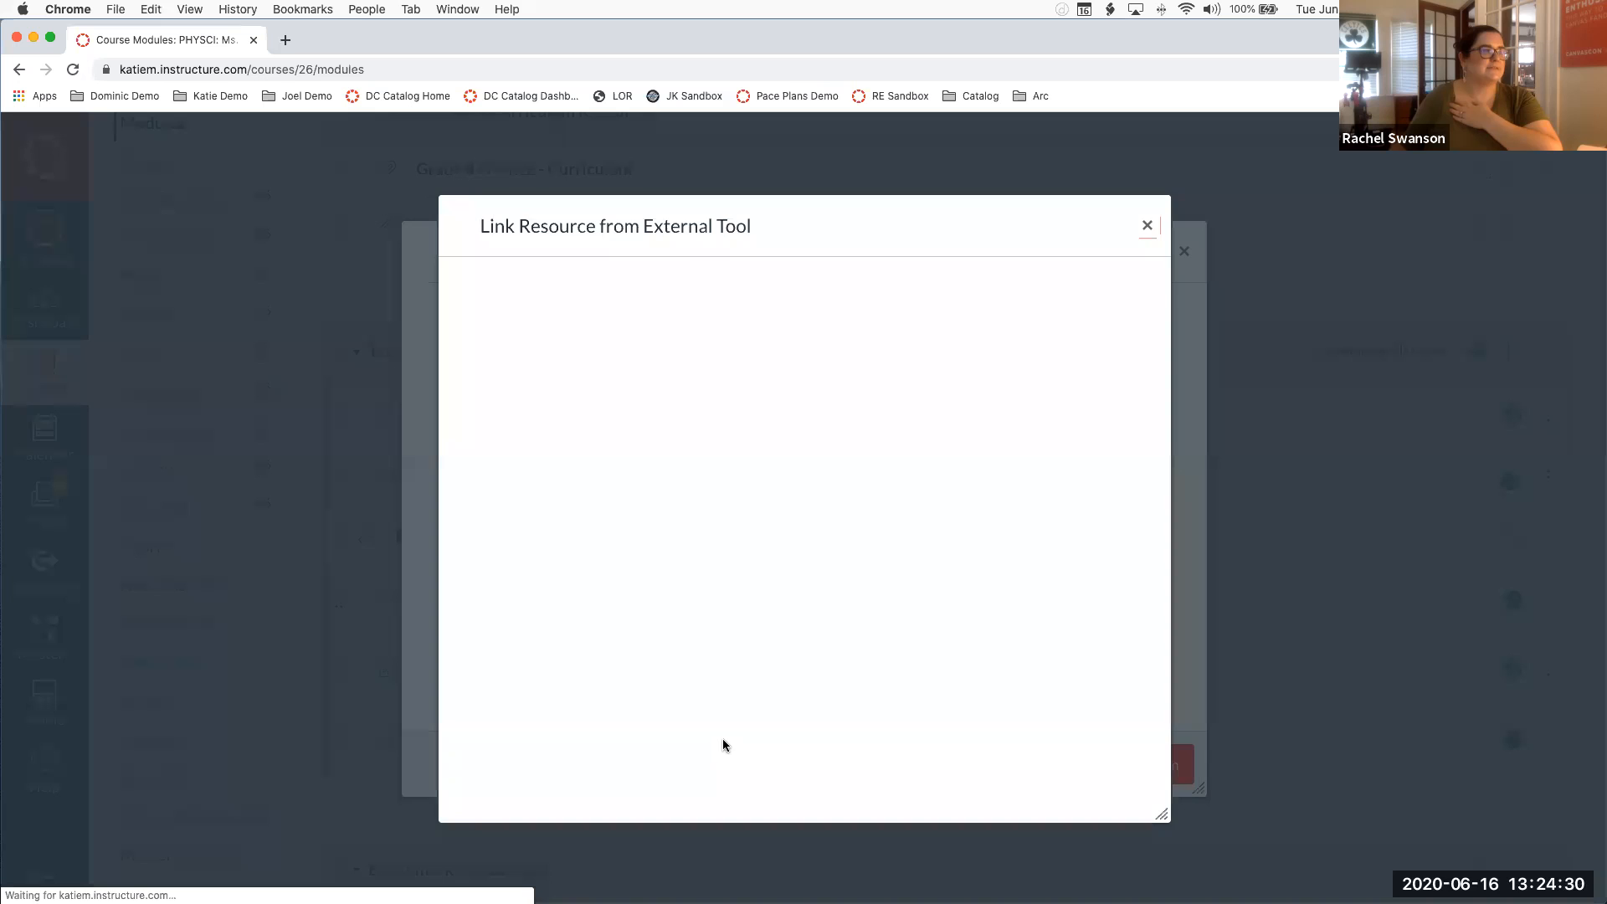
Name the item "Google Slides: Experimental Design" and add it to the module
scroll(642, 550, down, 3)
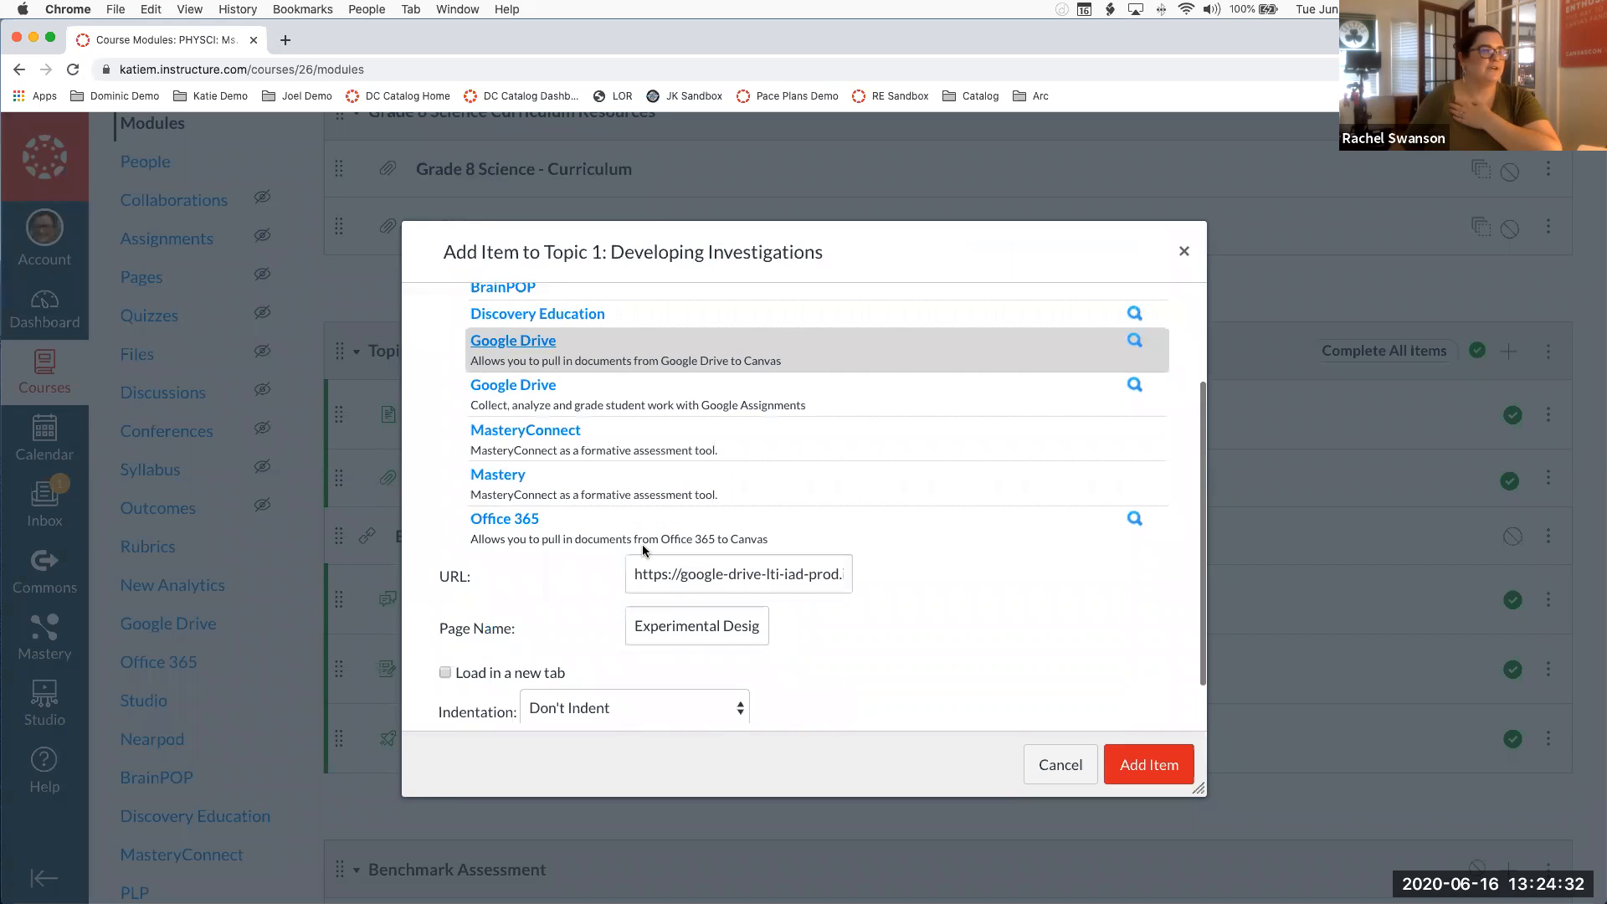
scroll(642, 550, down, 1)
click(723, 573)
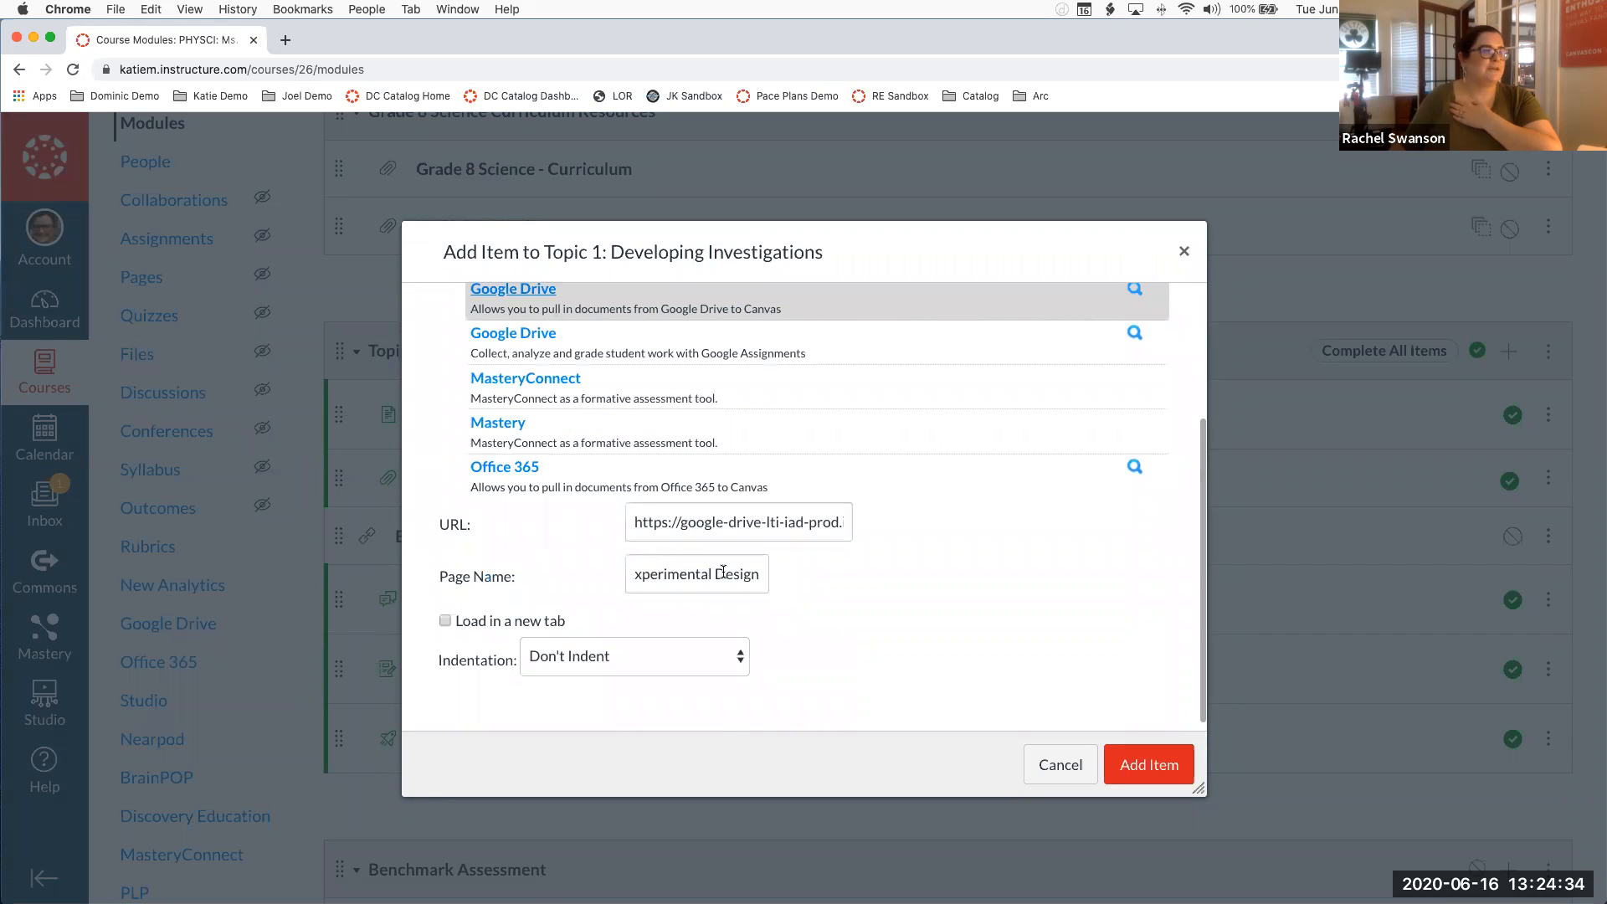
click(636, 574)
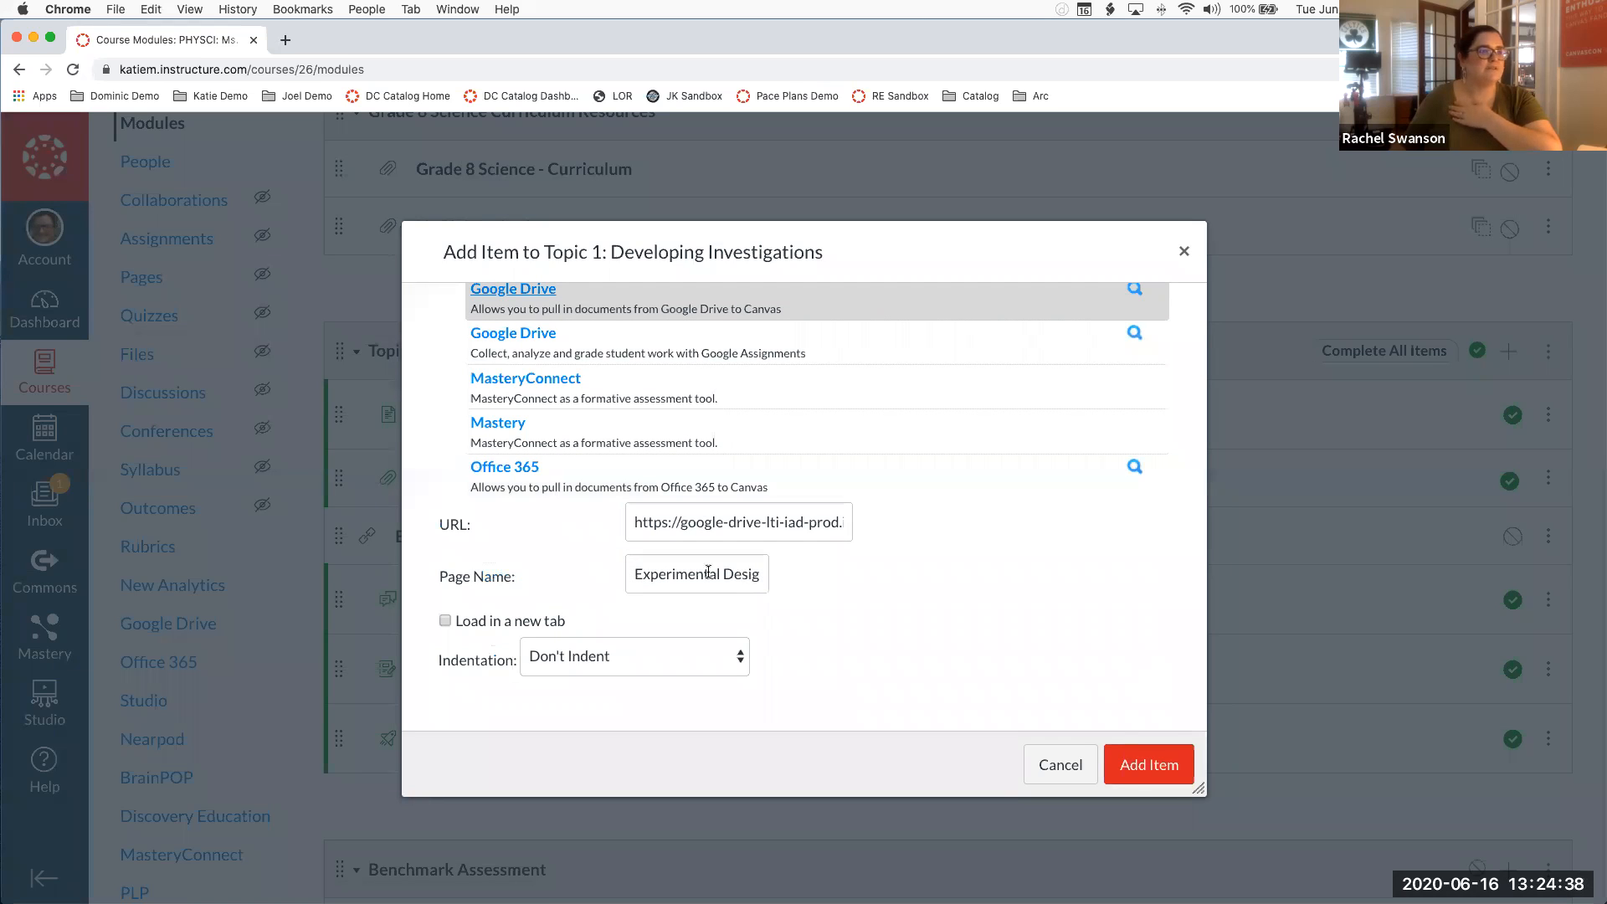
click(629, 577)
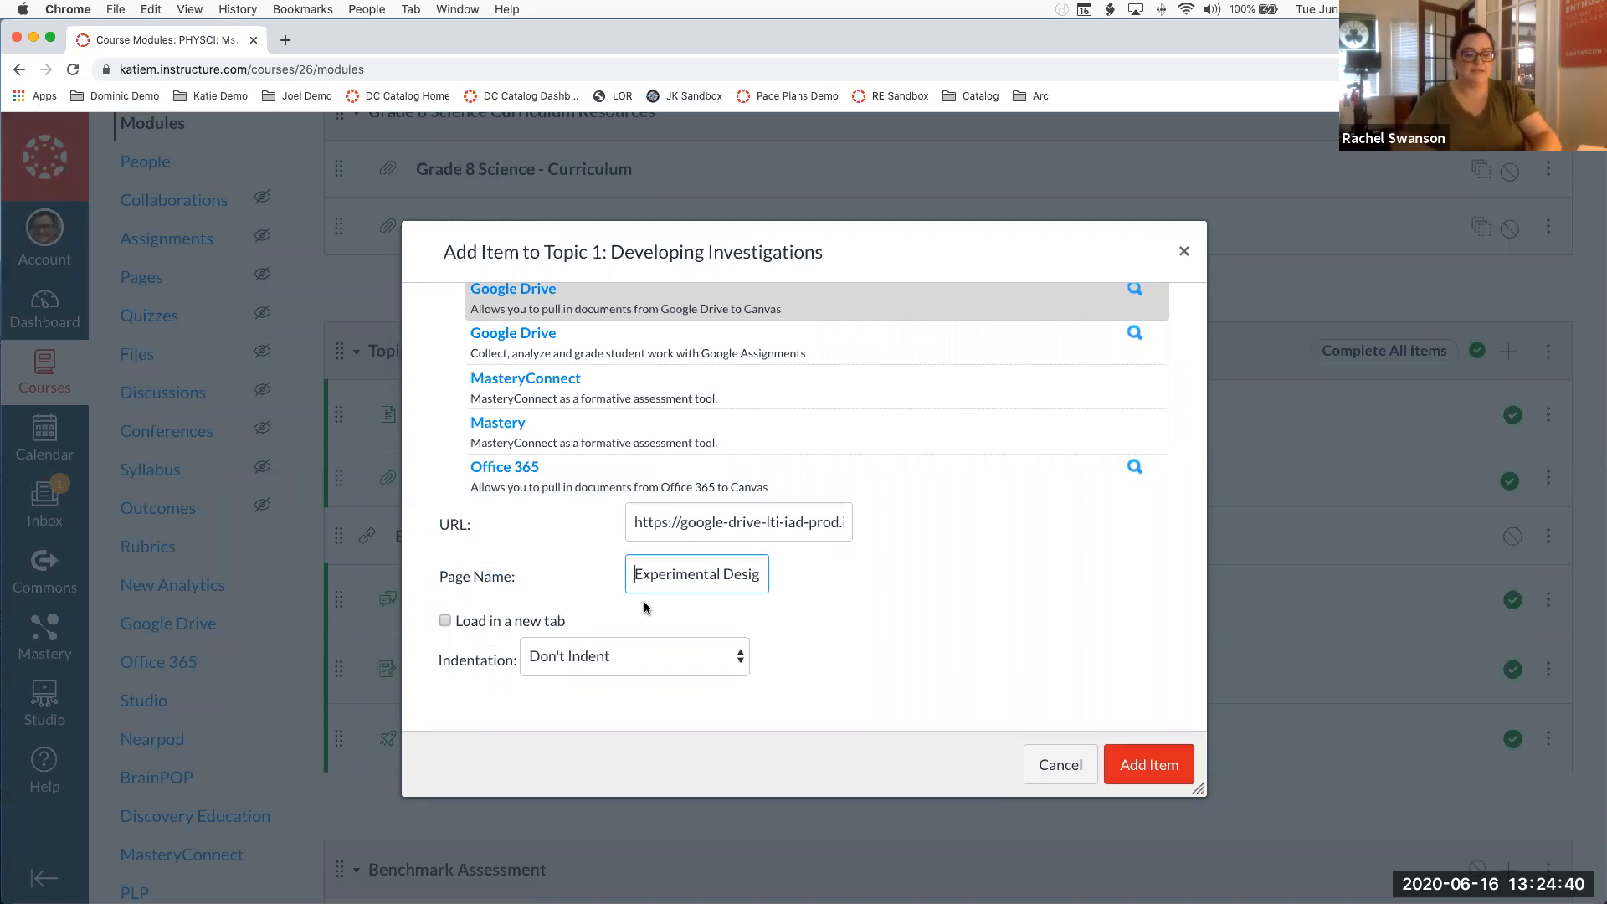
text(Google Sl)
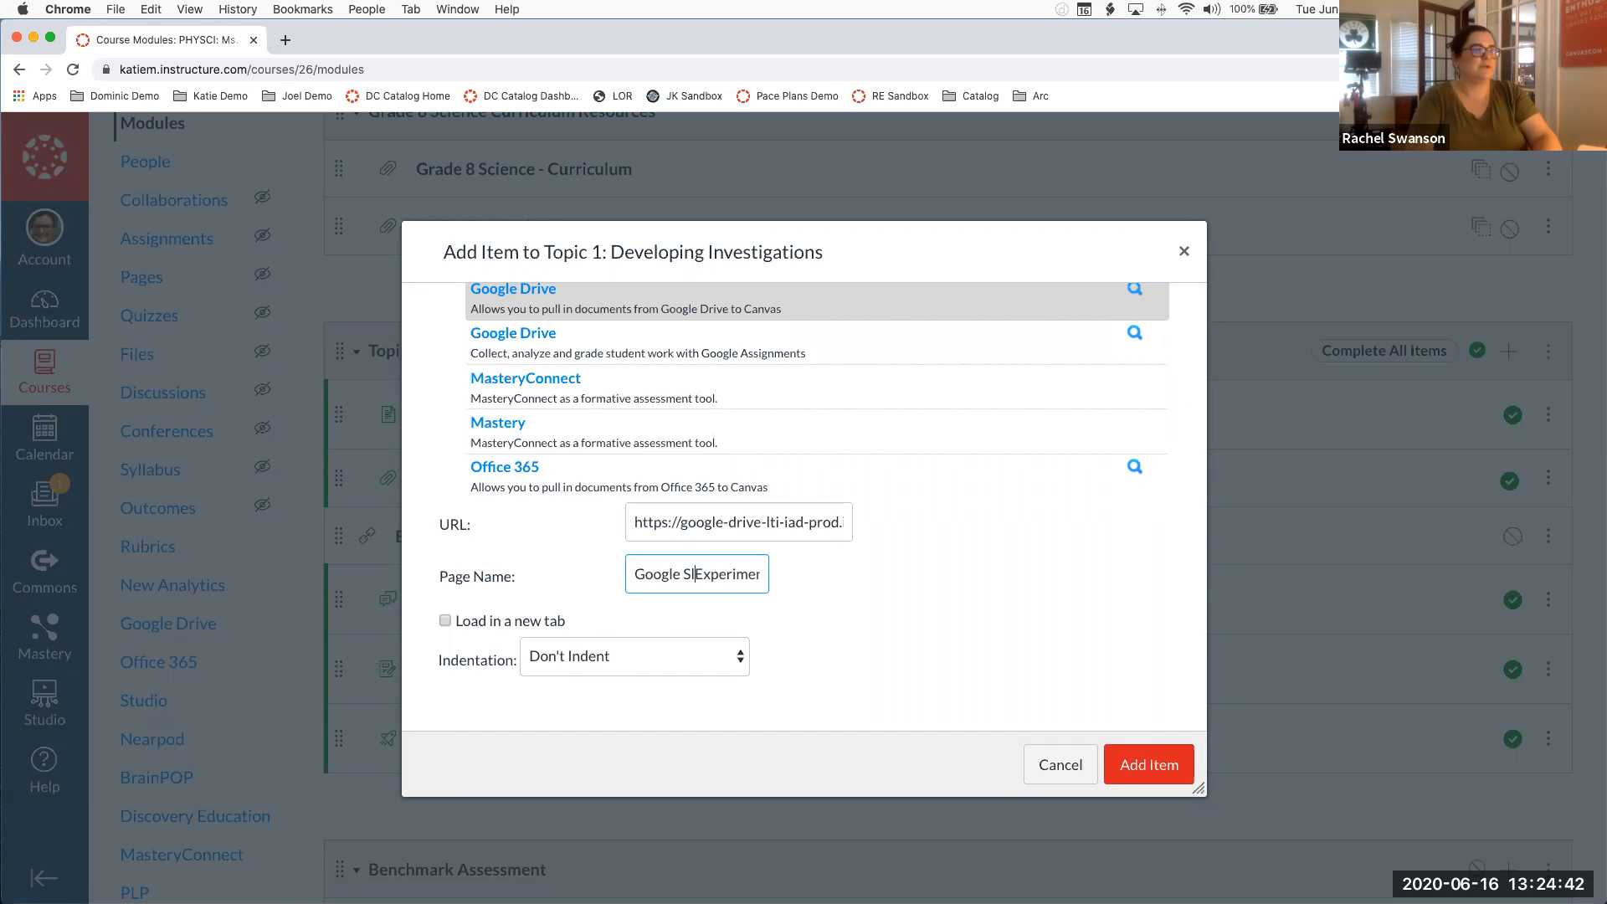
text(ides:)
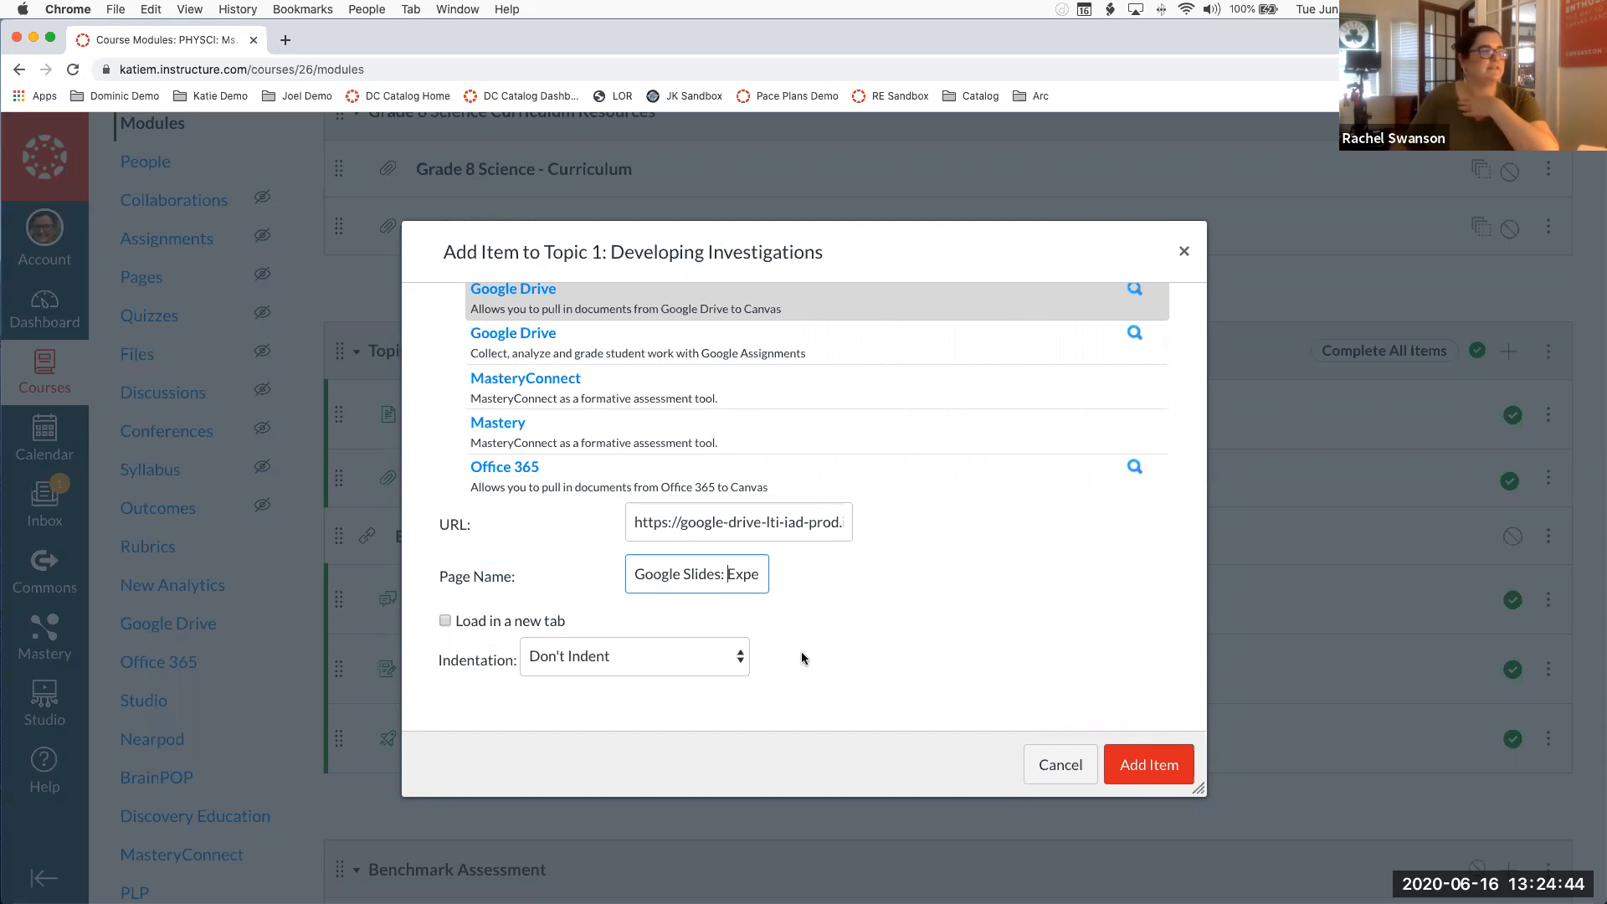
click(1159, 772)
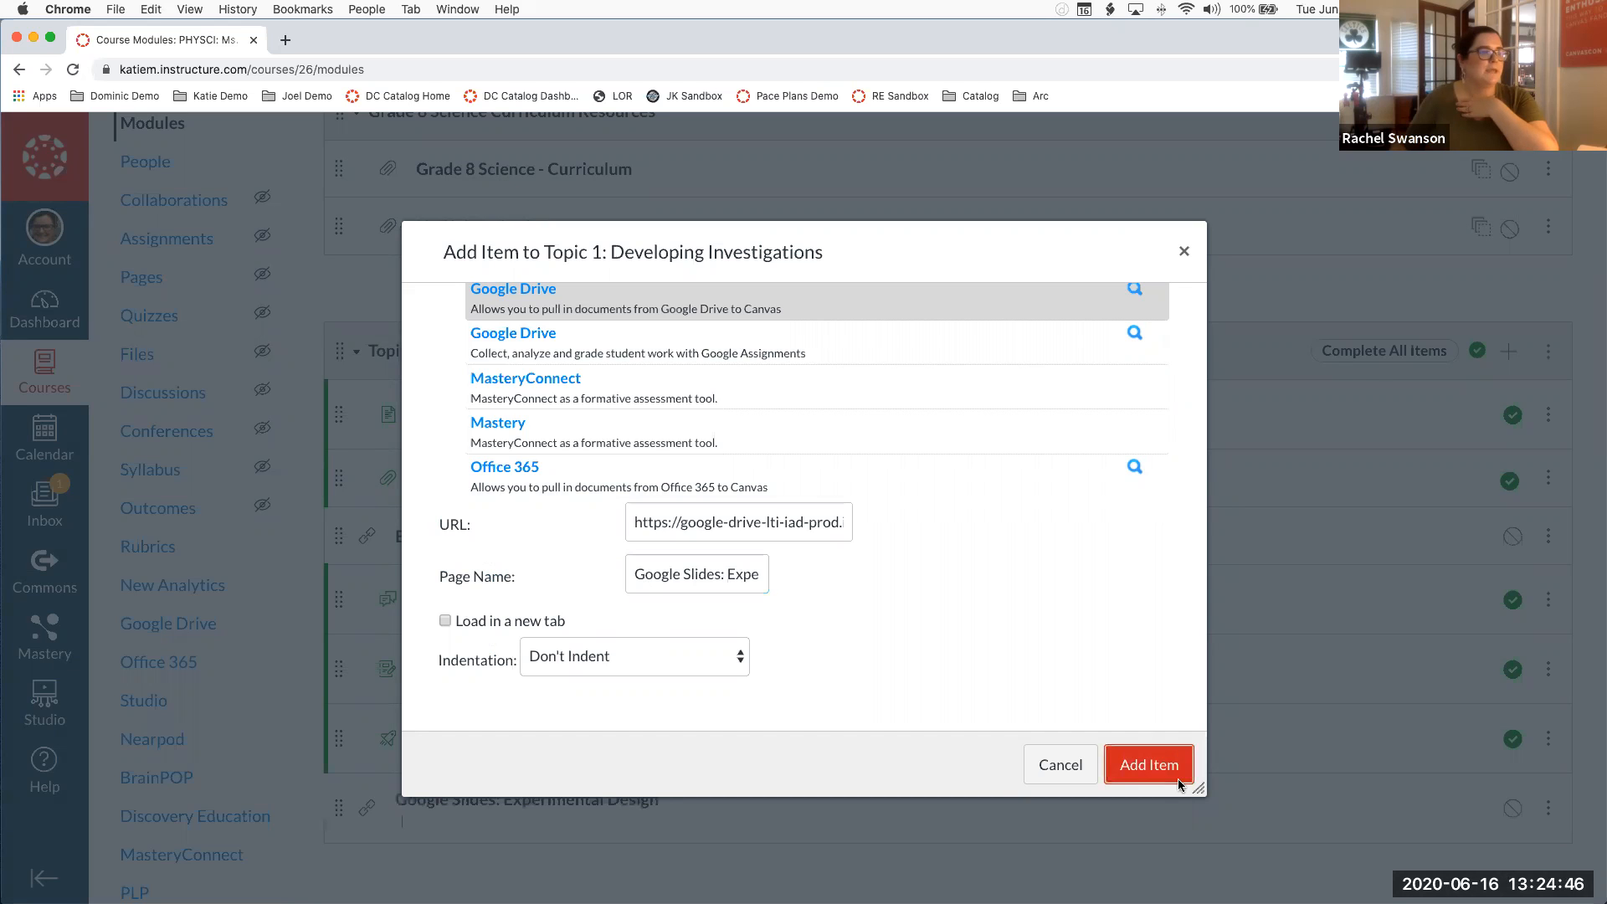
Move Google Slides: Experimental Design directly below Experimental Design Feedback: Hypothesis and publish it
scroll(313, 581, down, 2)
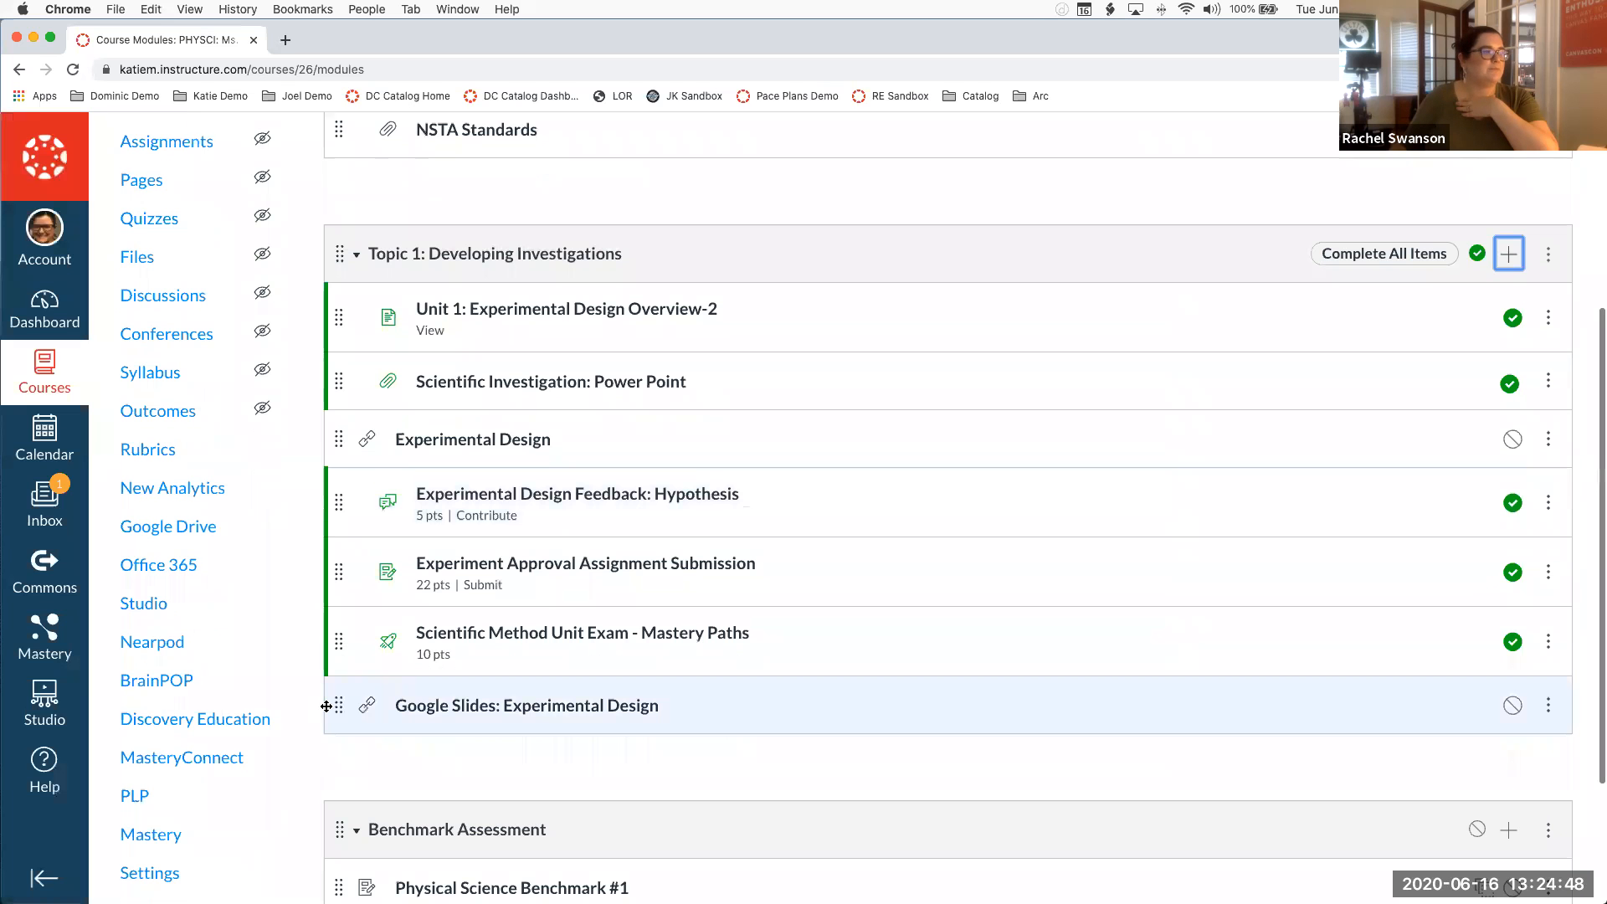
mouse_move(345, 528)
mouse_down()
mouse_move(343, 686)
mouse_move(351, 542)
mouse_up()
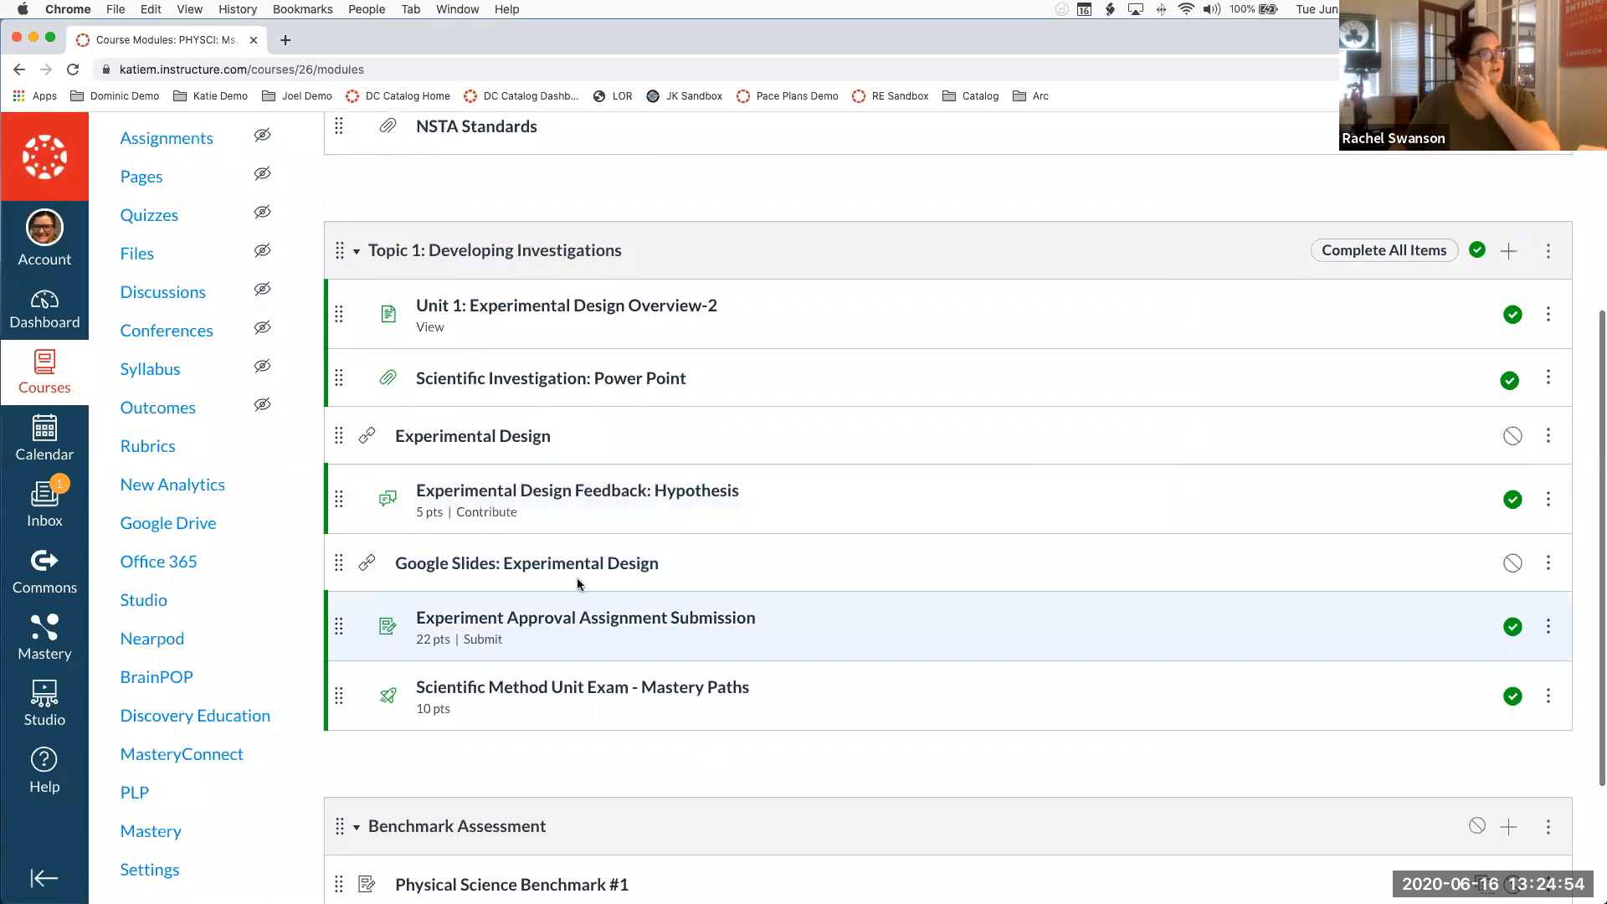
click(1509, 576)
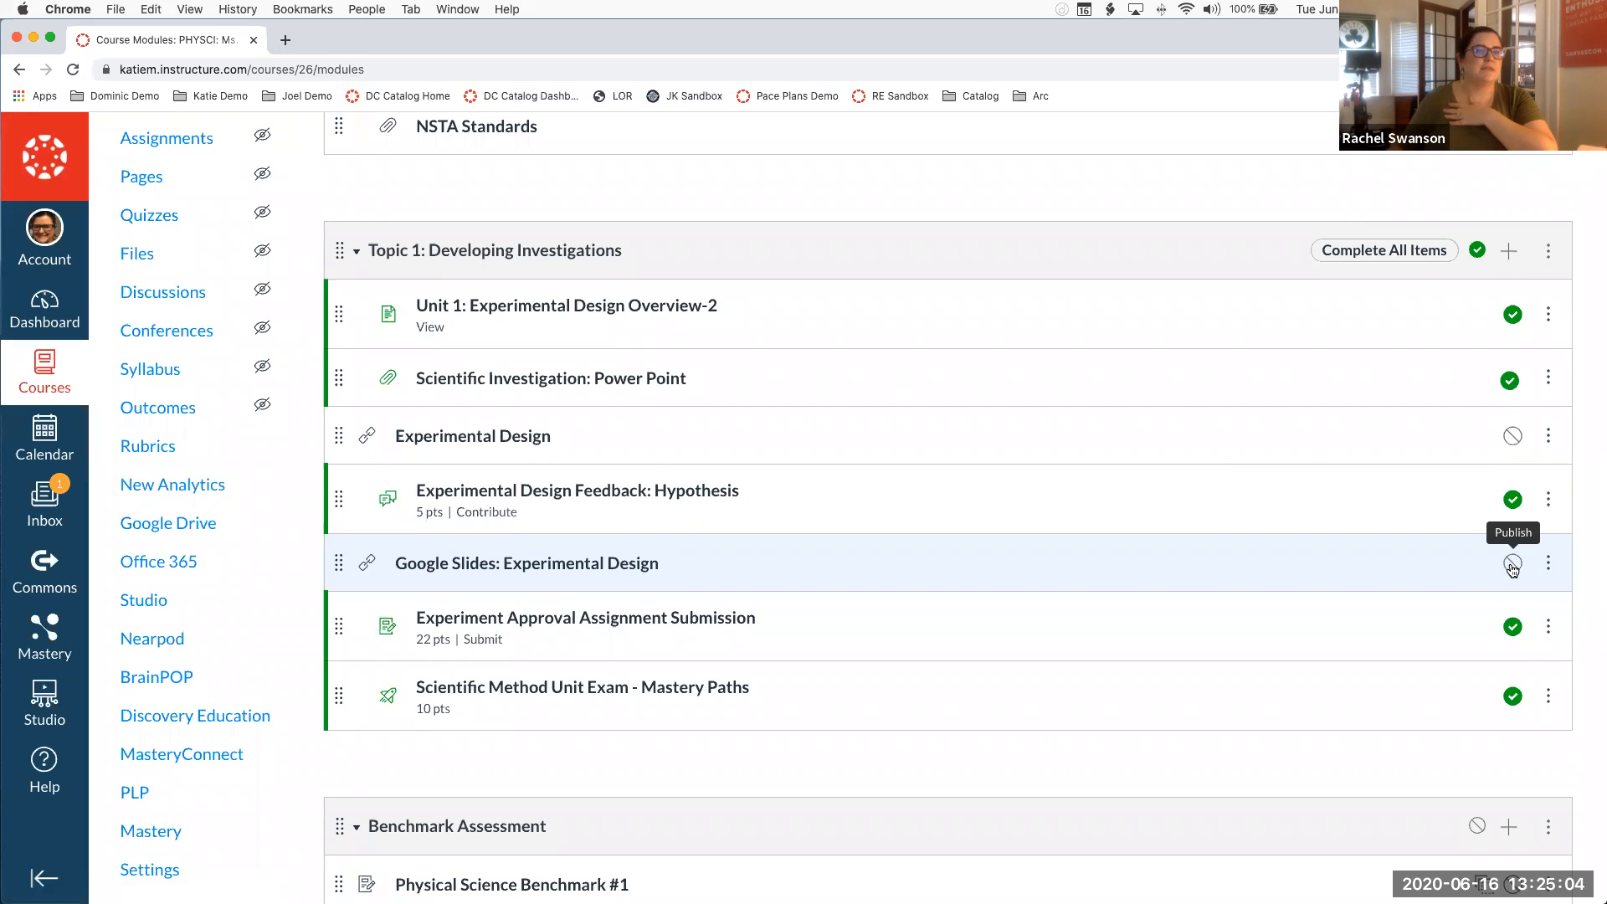
click(1512, 566)
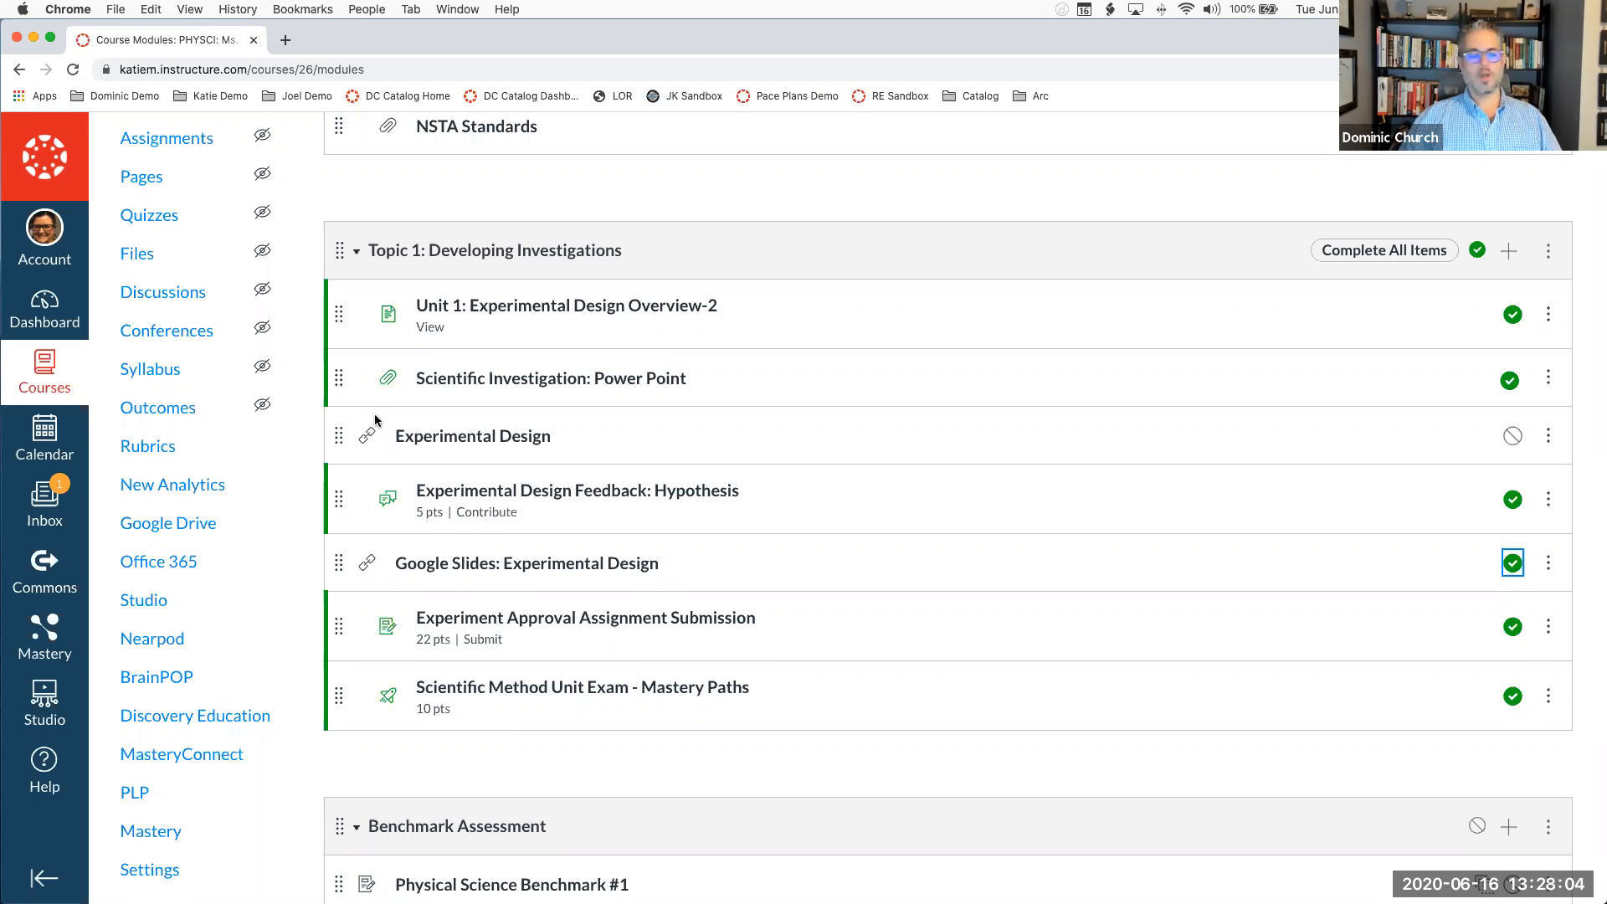
Create a BigBlueButton conference in the course's Conferences area with the default settings and start it
scroll(310, 401, up, 3)
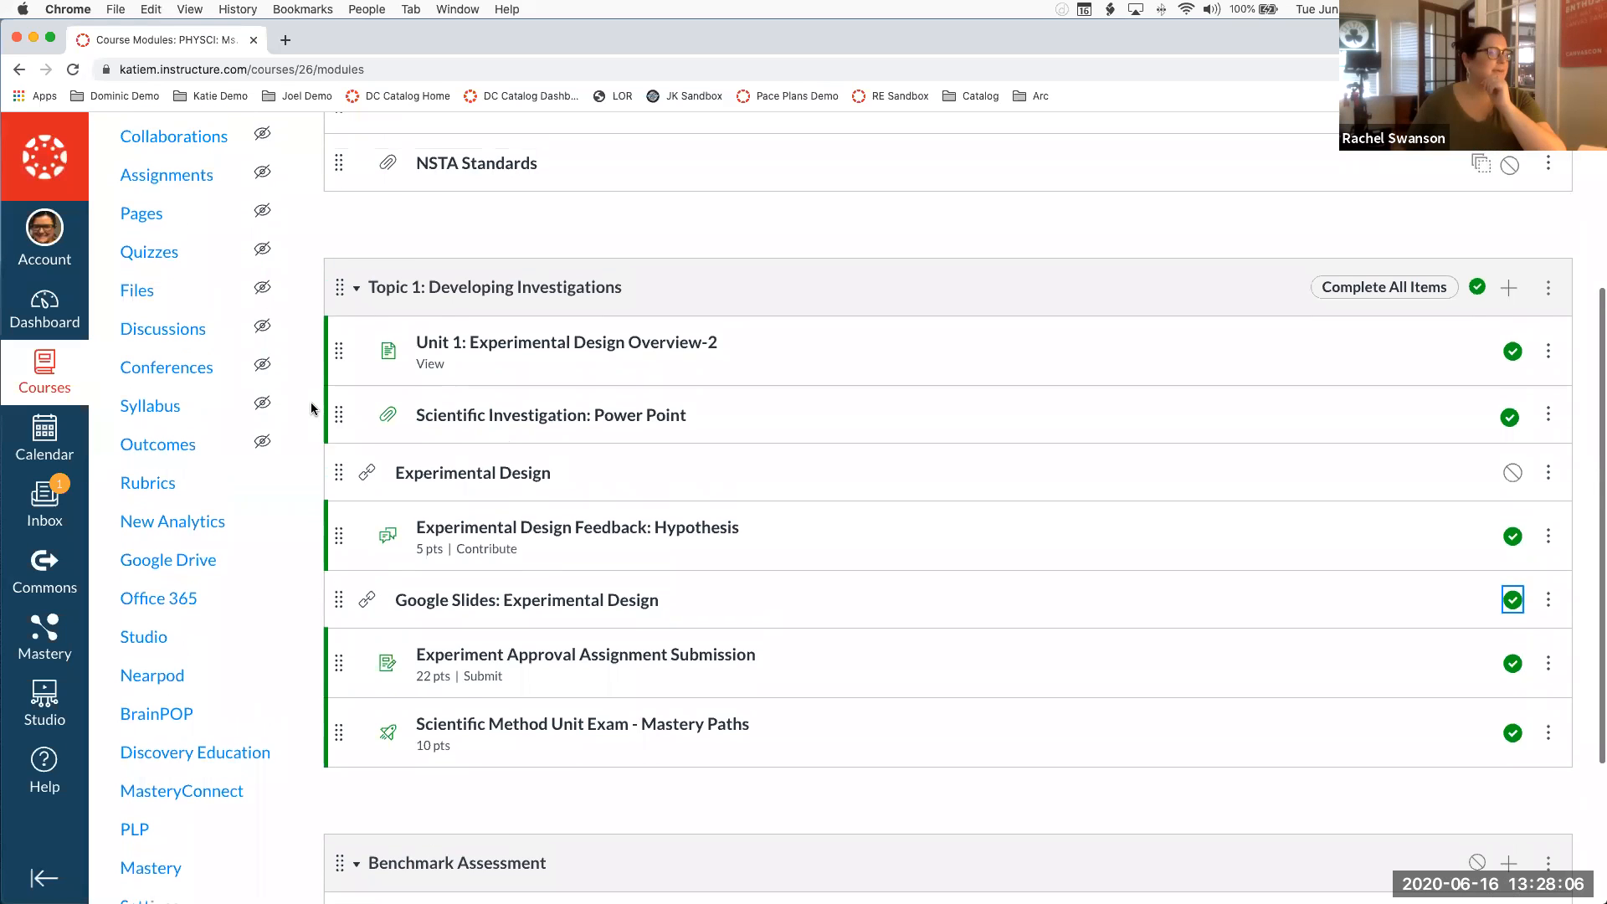
scroll(312, 408, up, 5)
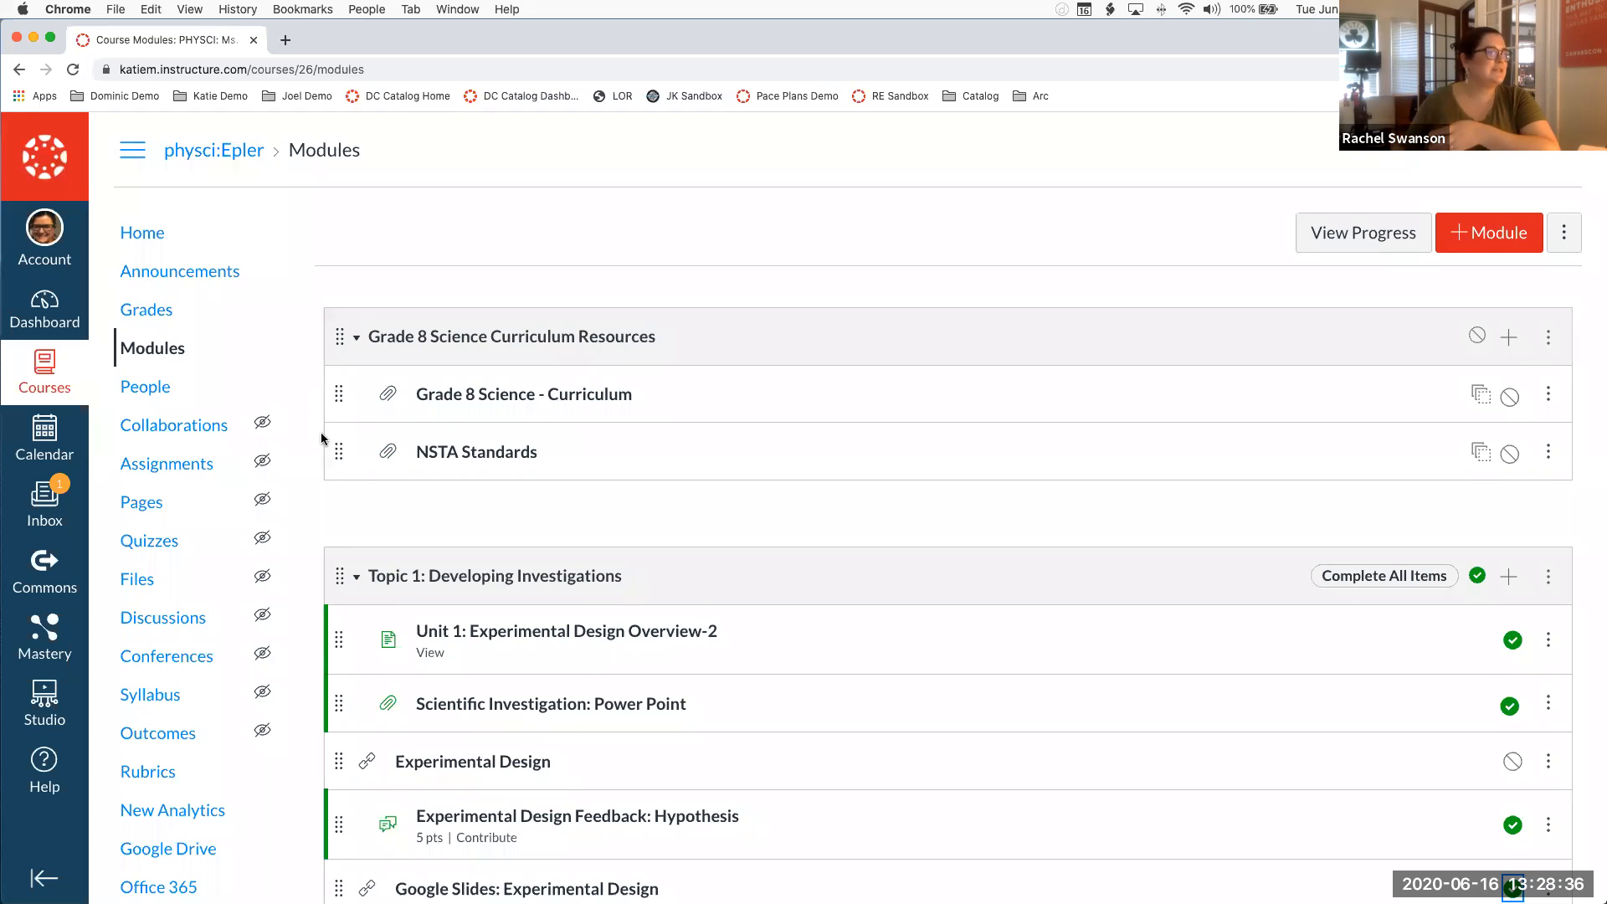
scroll(321, 437, down, 5)
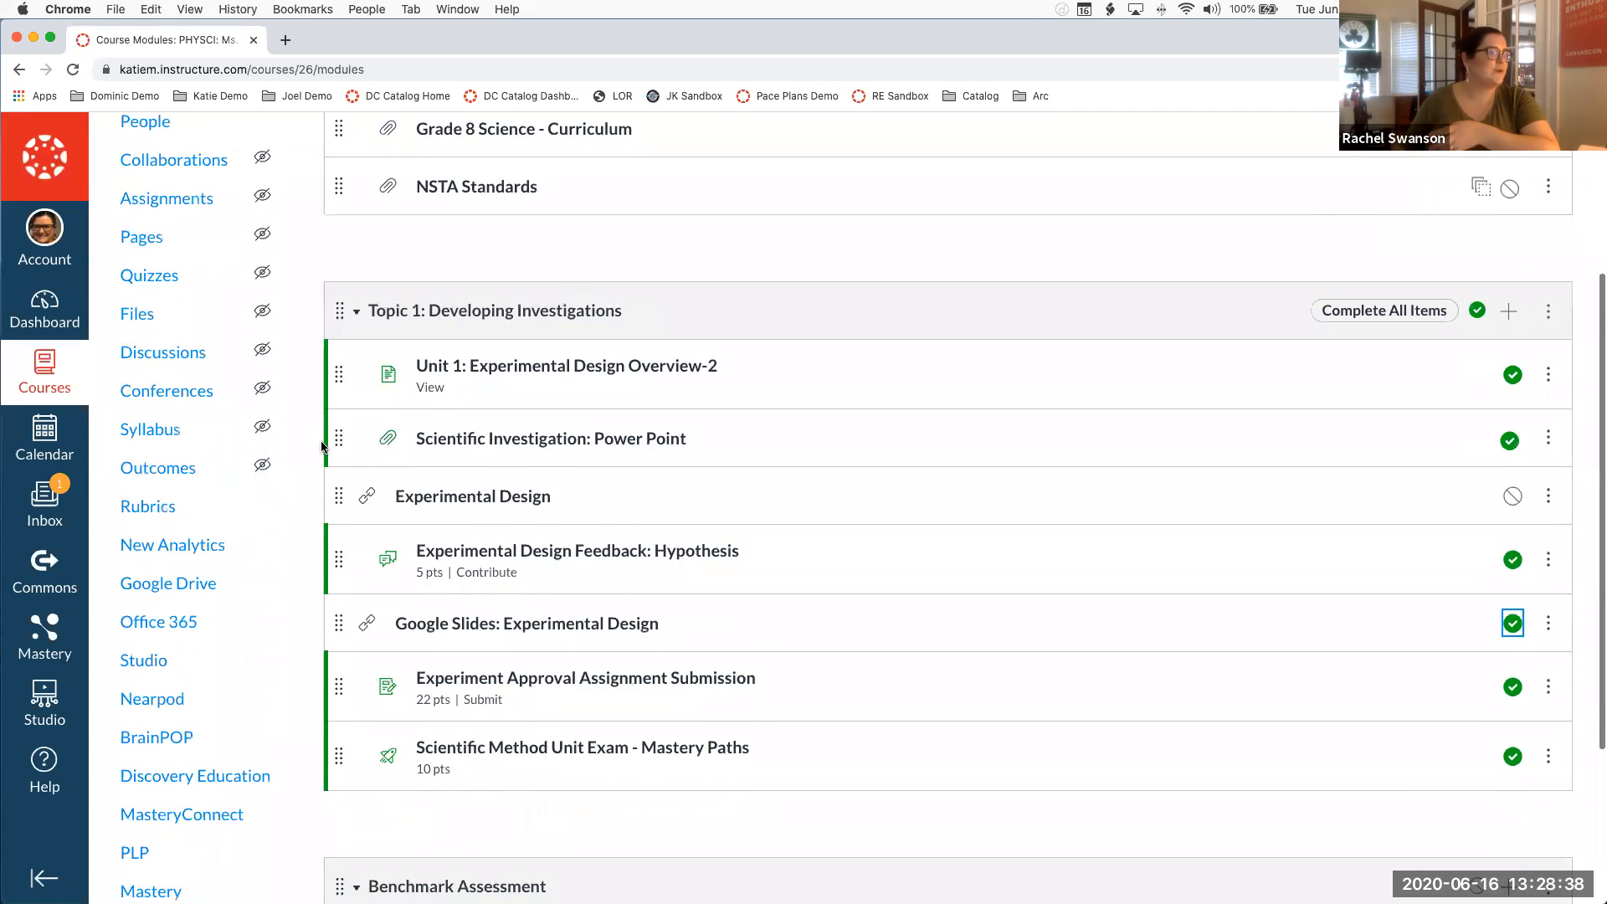
scroll(322, 446, down, 2)
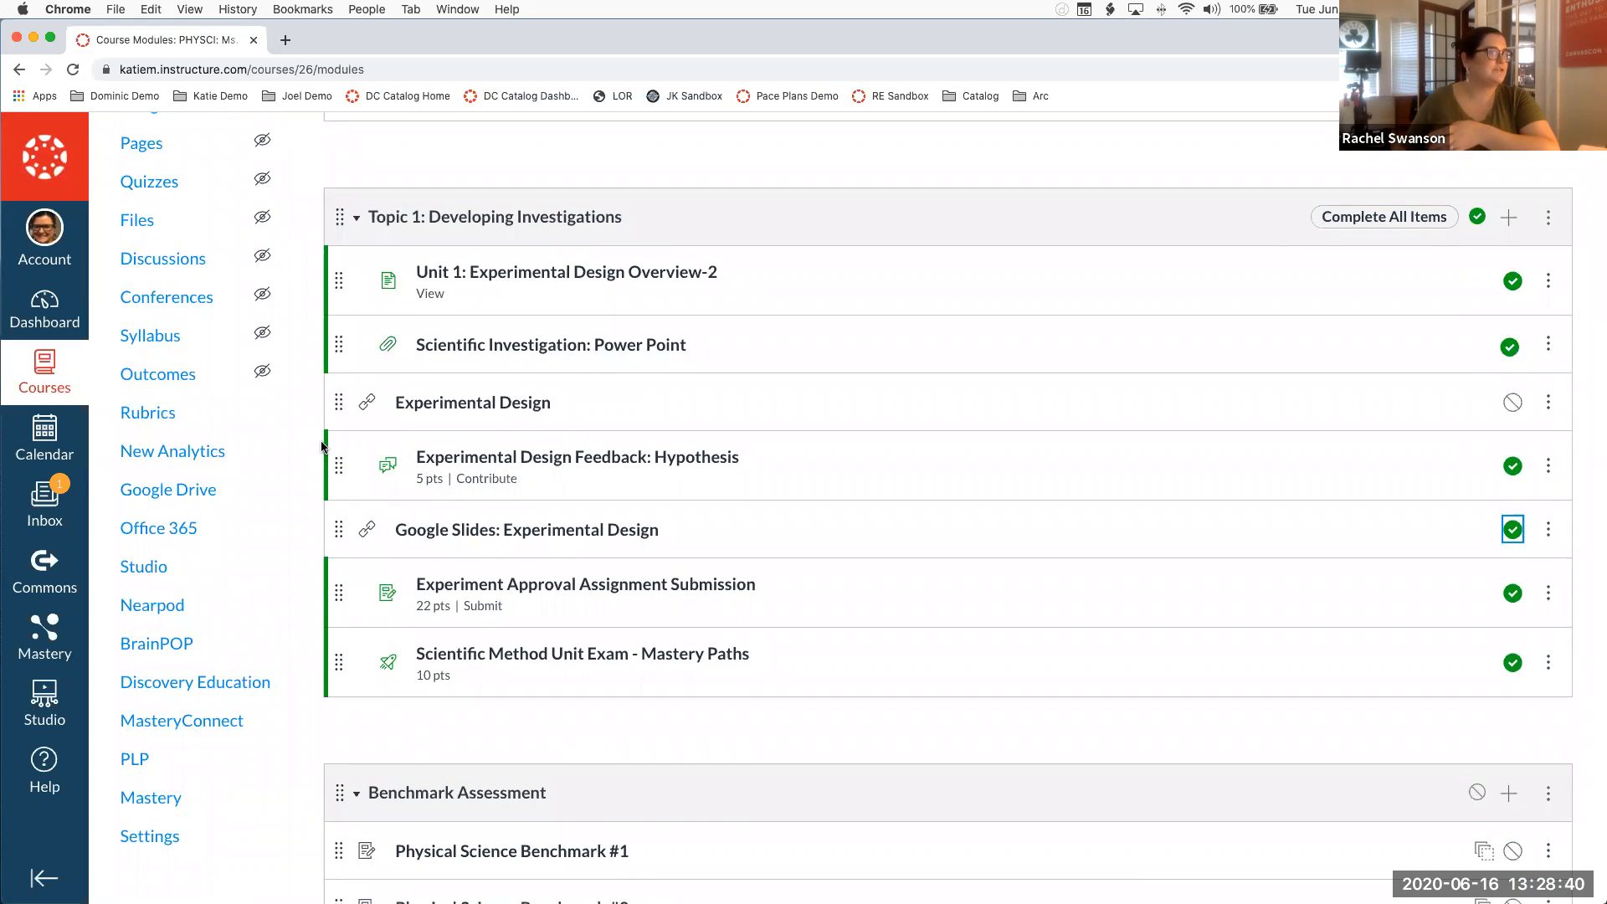
scroll(321, 446, up, 7)
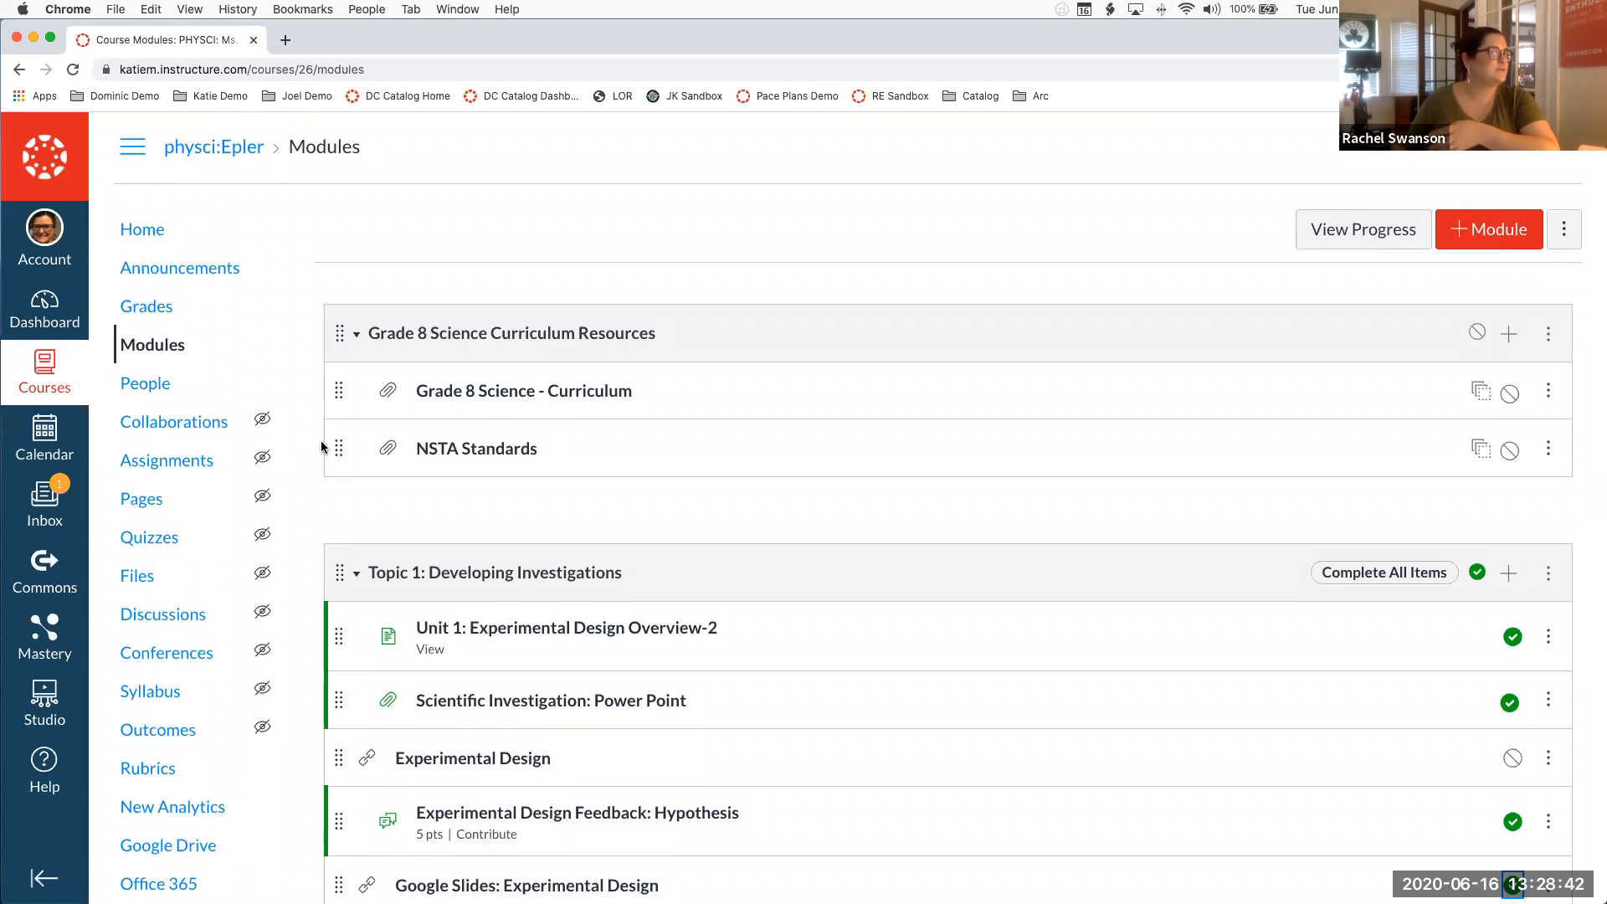
scroll(323, 448, down, 2)
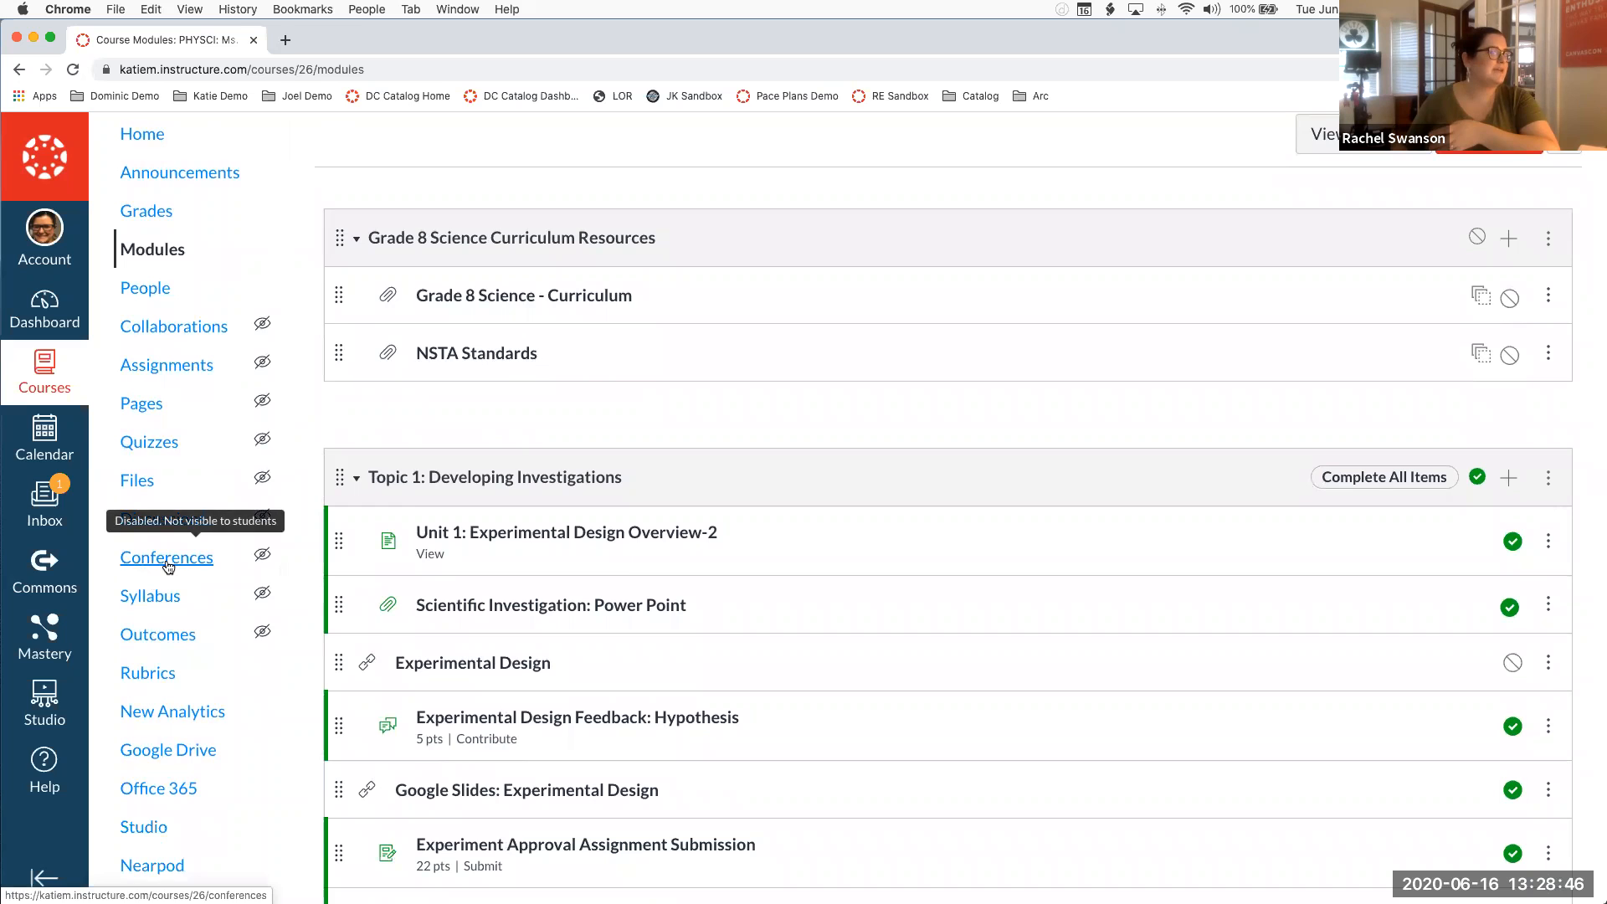
click(168, 567)
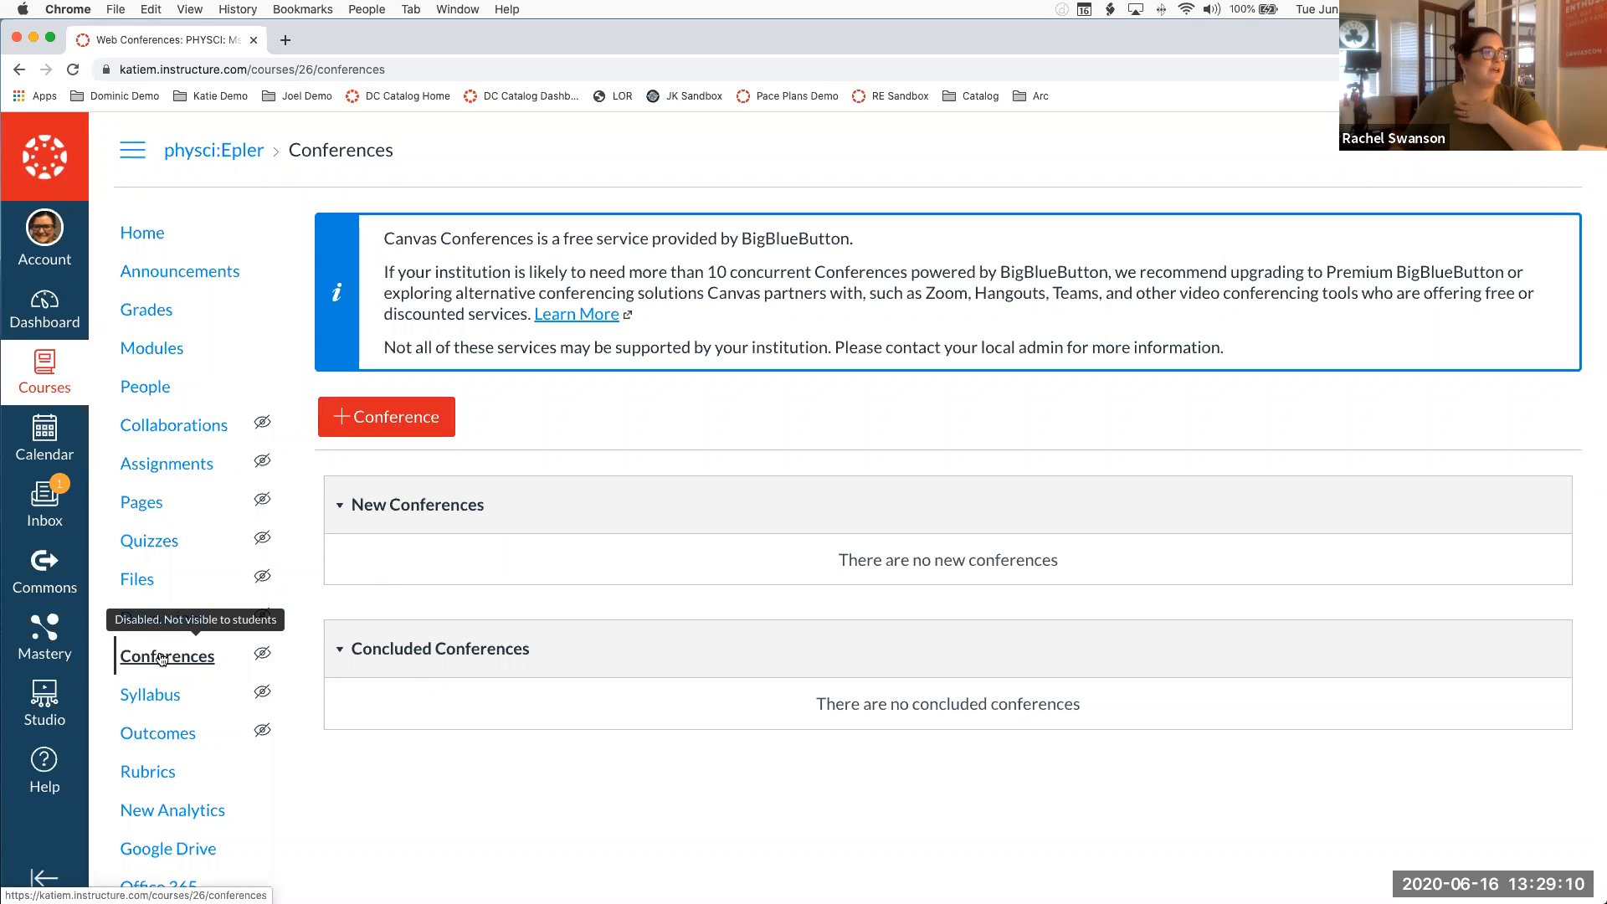
click(391, 419)
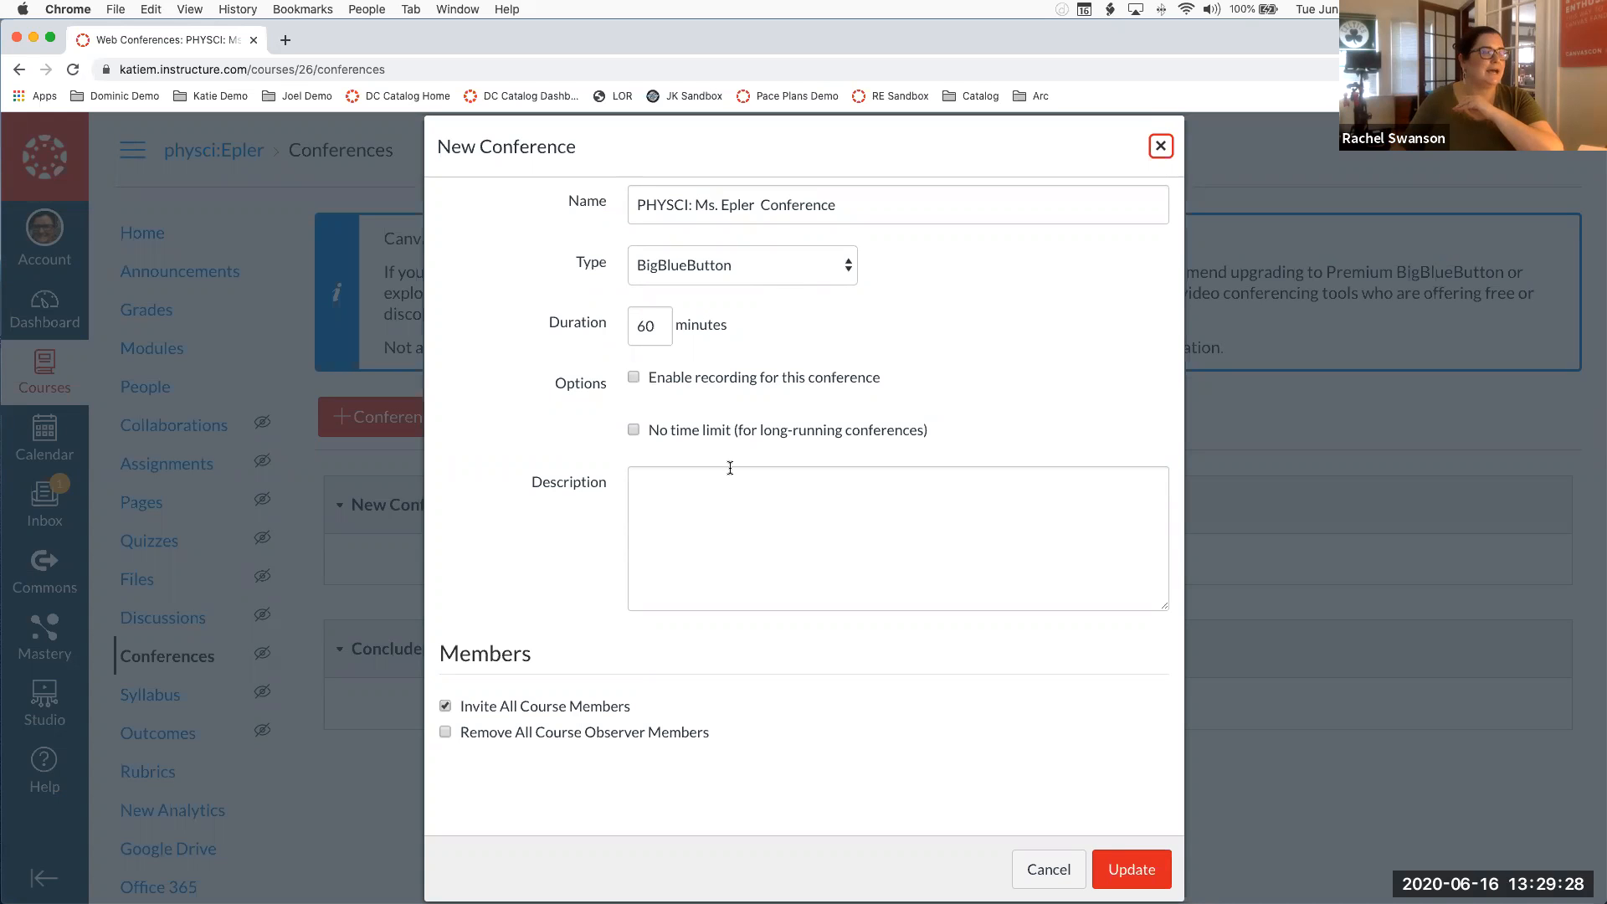
click(1163, 867)
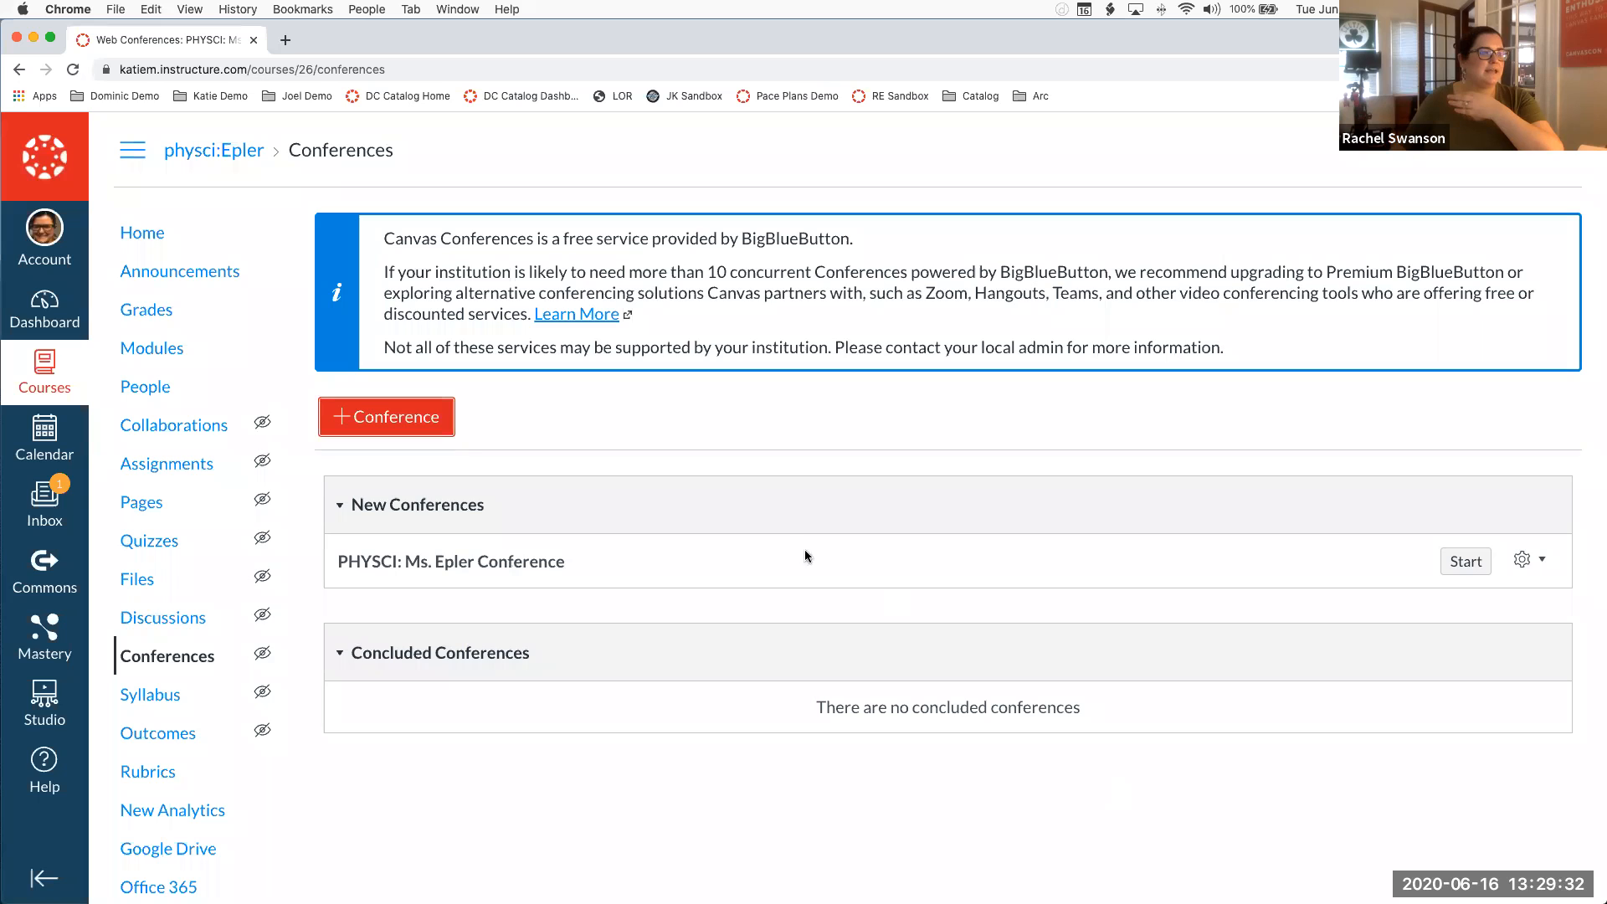
click(1466, 562)
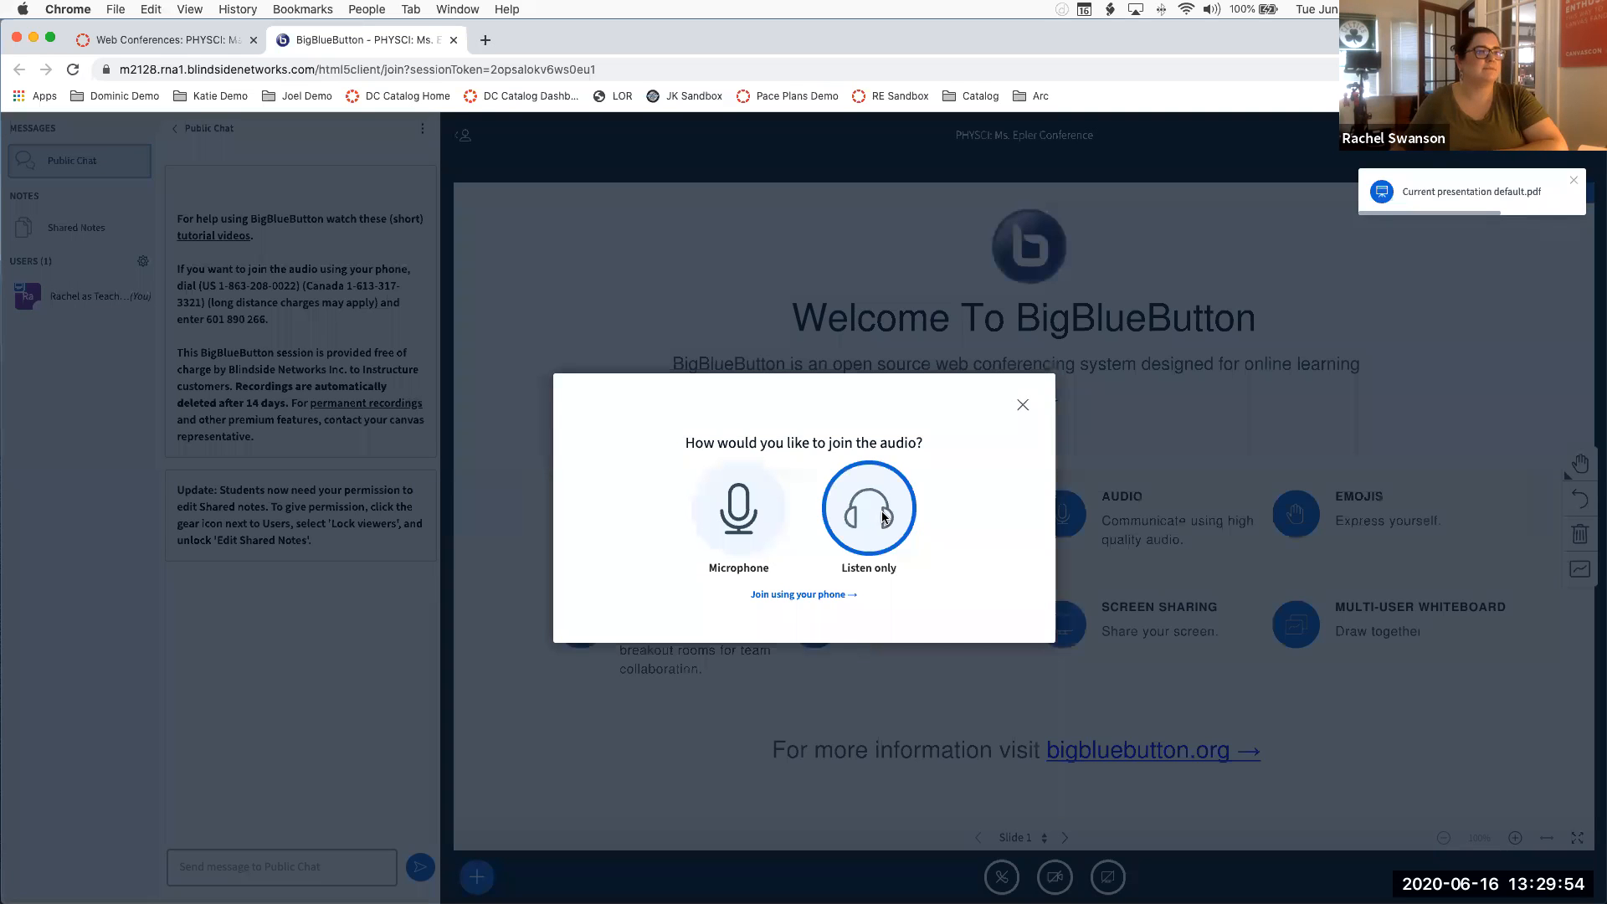
Join the conference audio as listen only and draw a freehand pencil line on the blank whiteboard slide
click(882, 517)
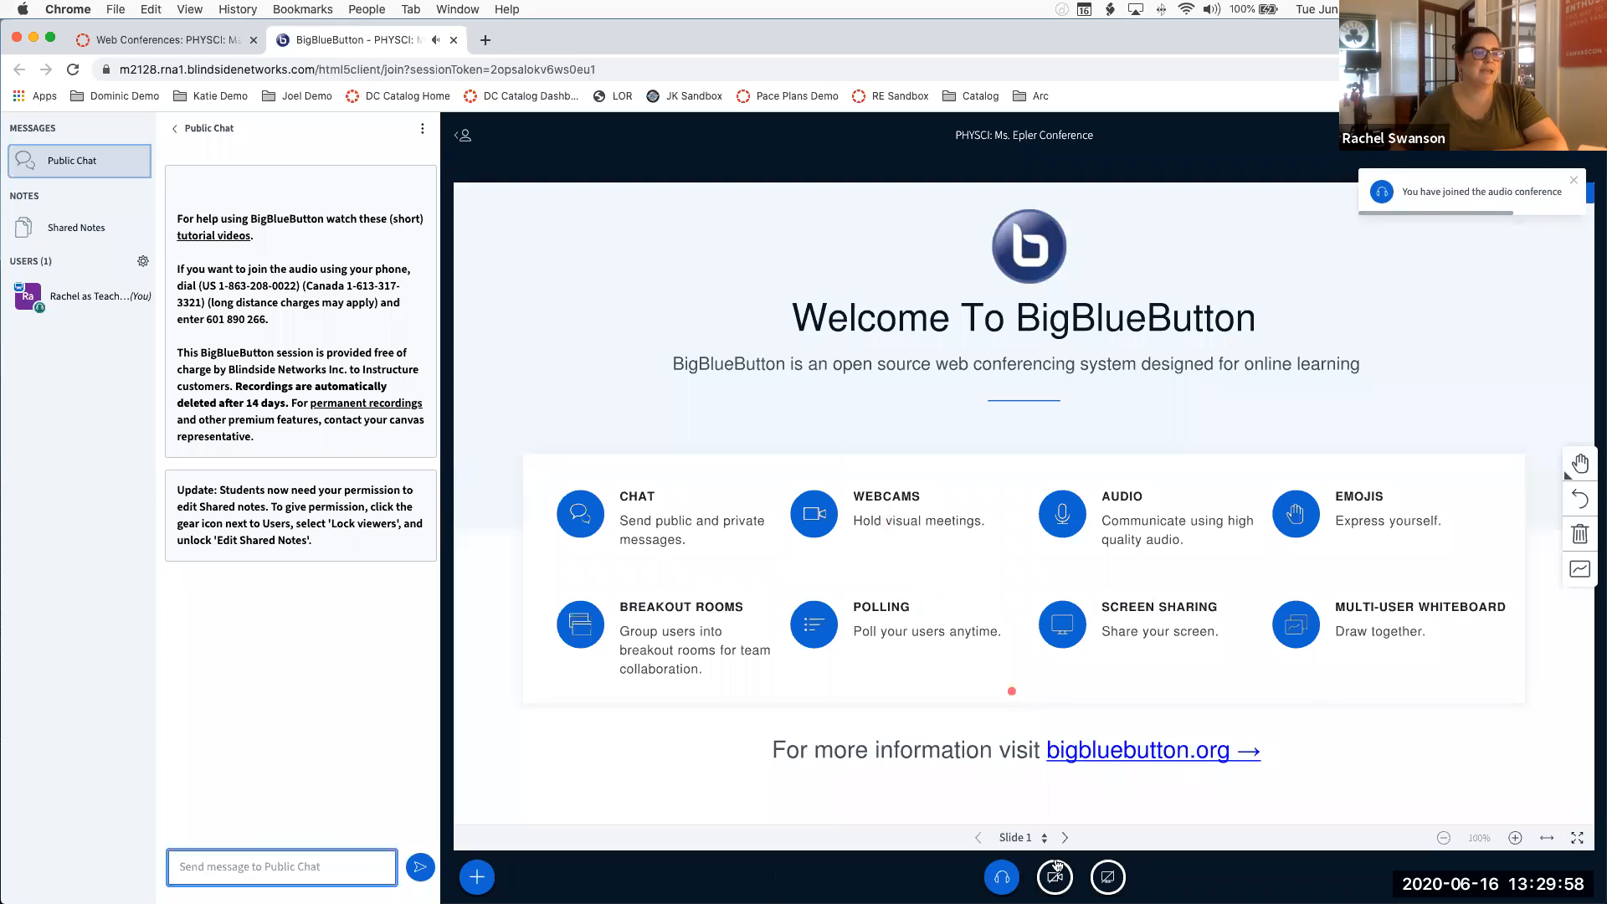
click(1065, 837)
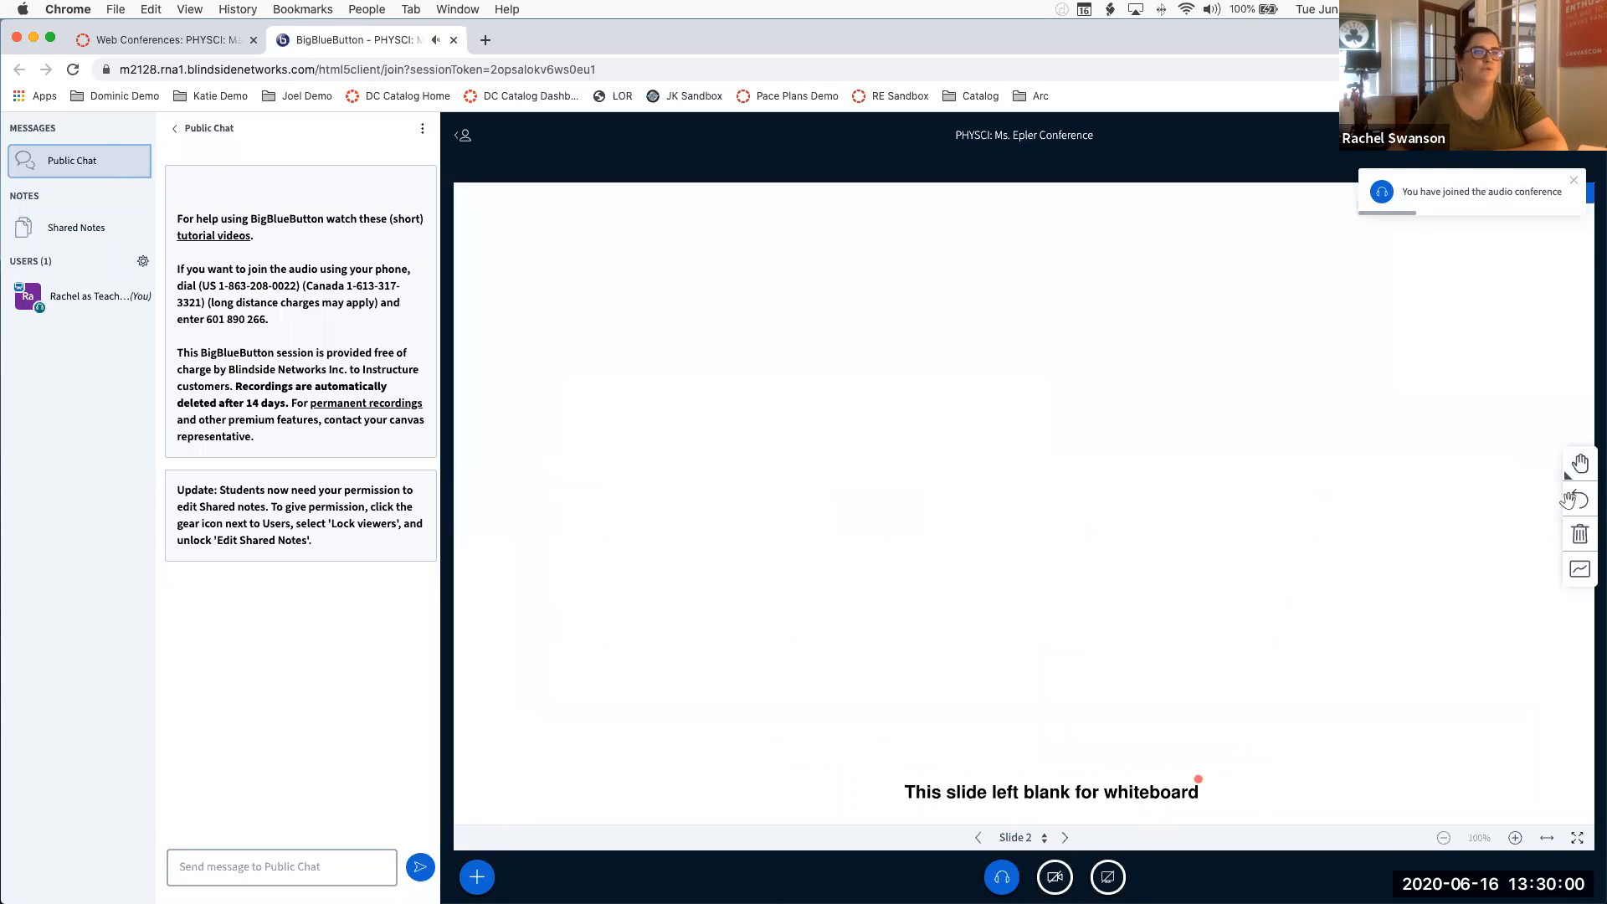
click(1578, 465)
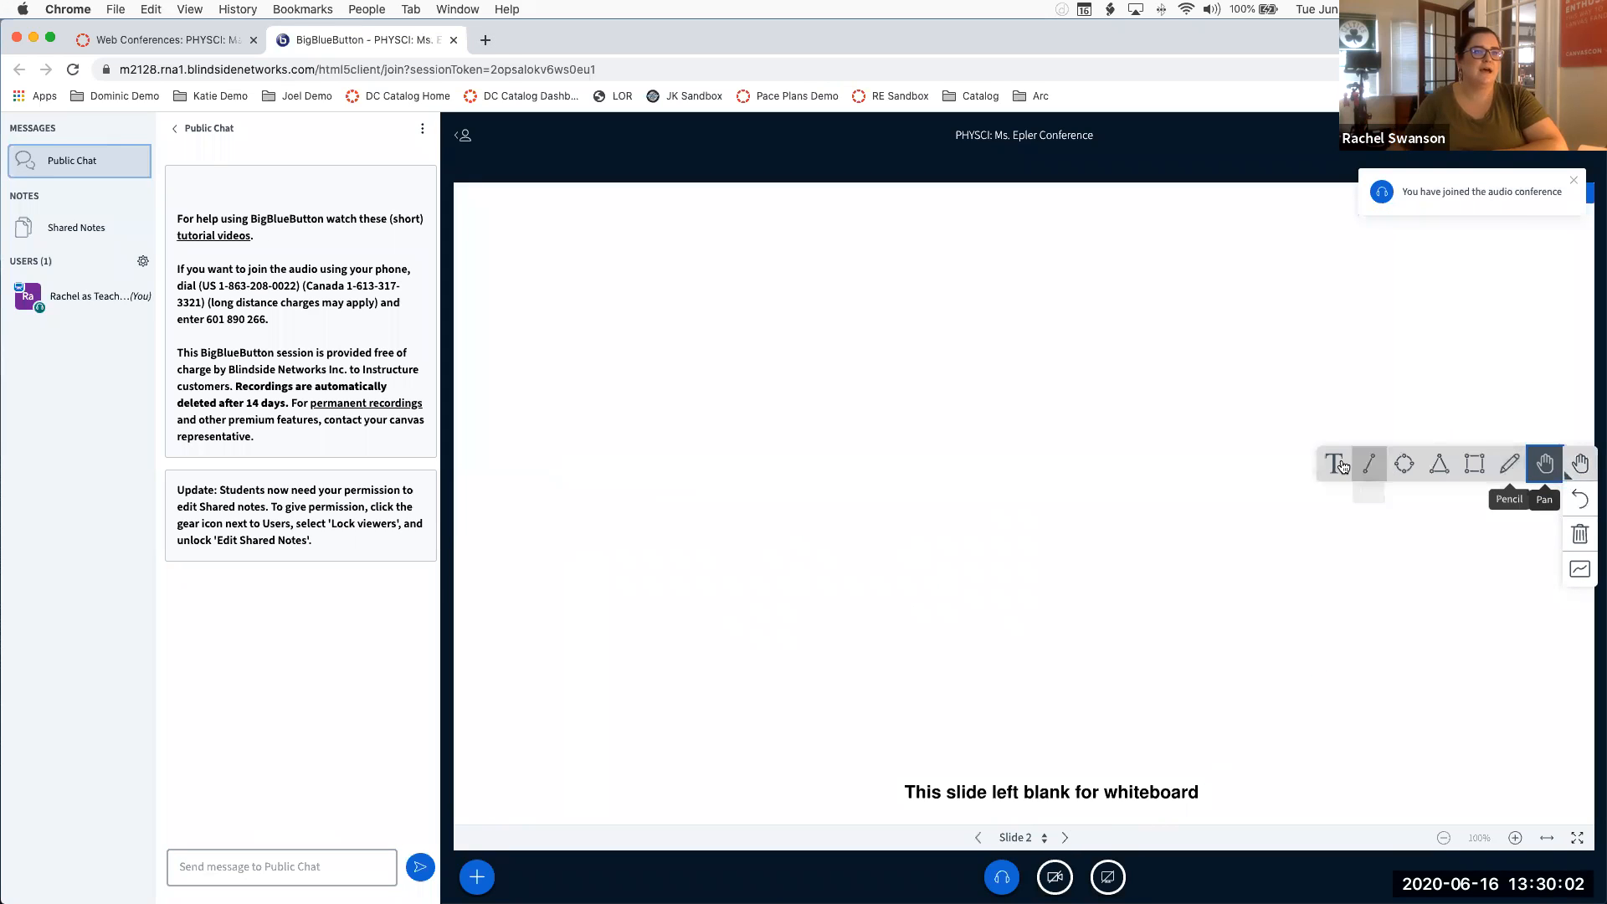
click(1500, 466)
drag(750, 520, 1213, 548)
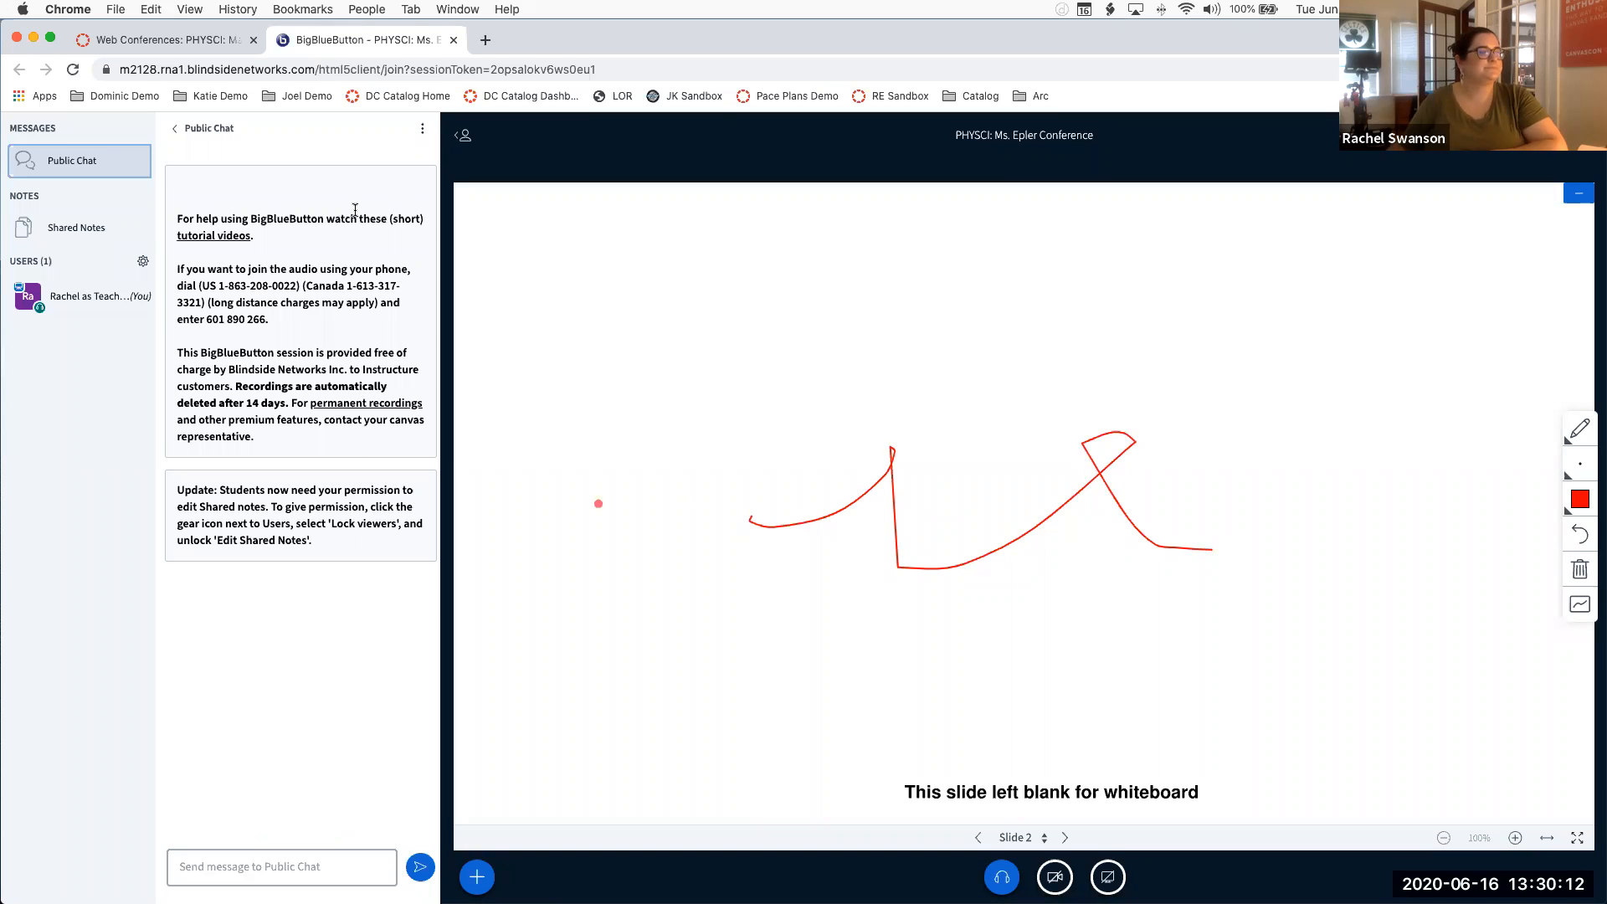
End the BigBlueButton meeting, then conclude the PHYSCI: Ms. Epler Conference in the course's Conferences area
click(1578, 138)
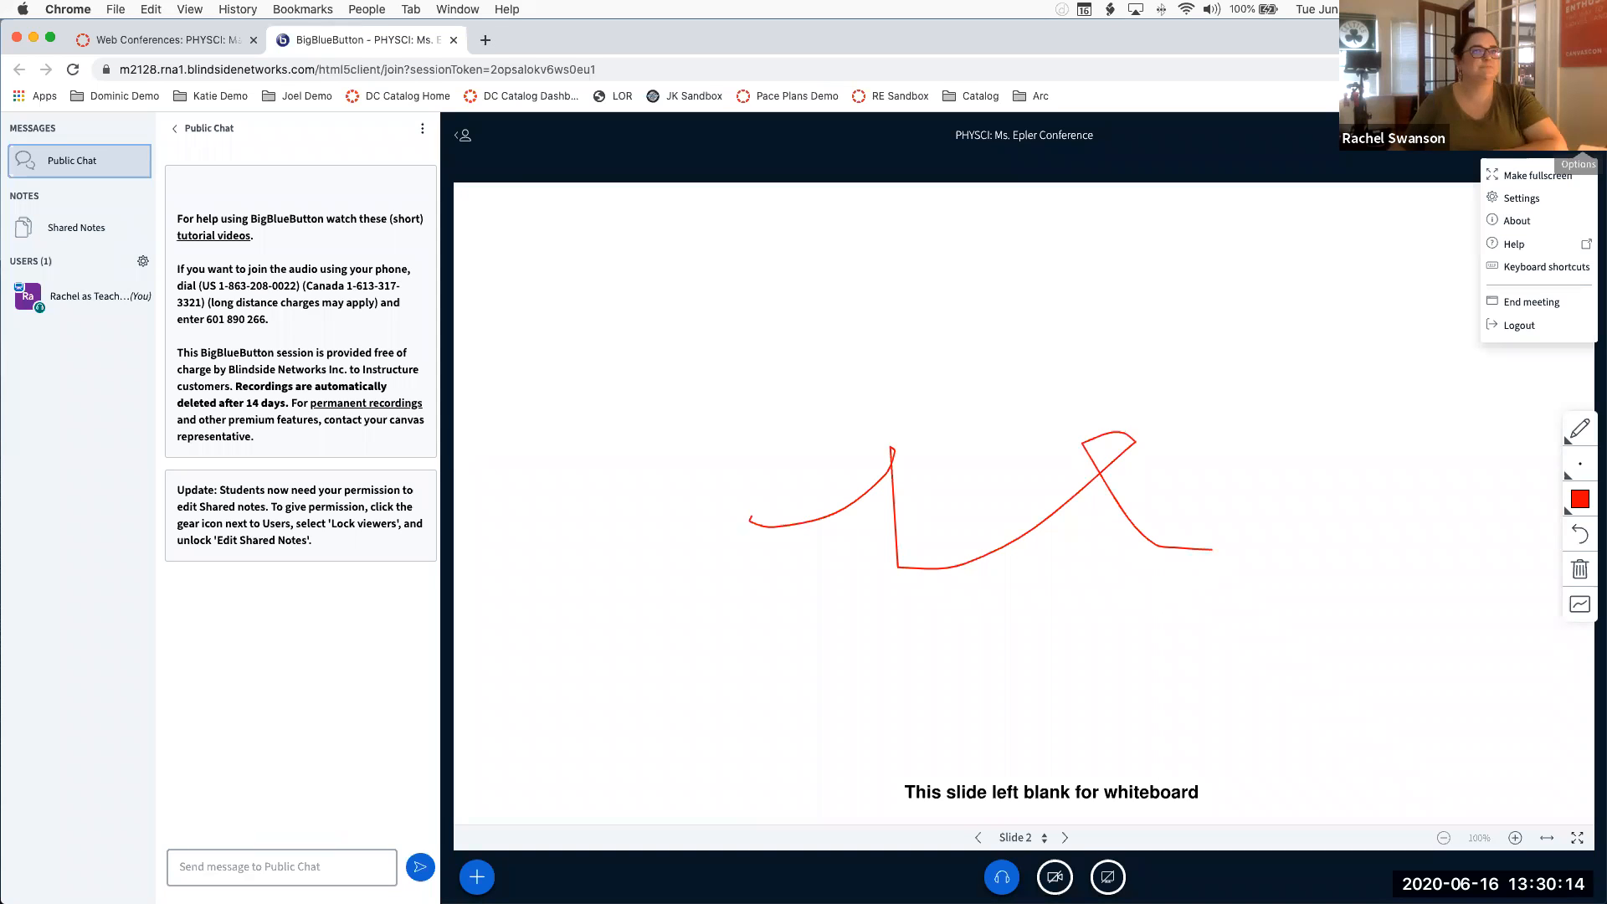
click(1530, 301)
click(764, 531)
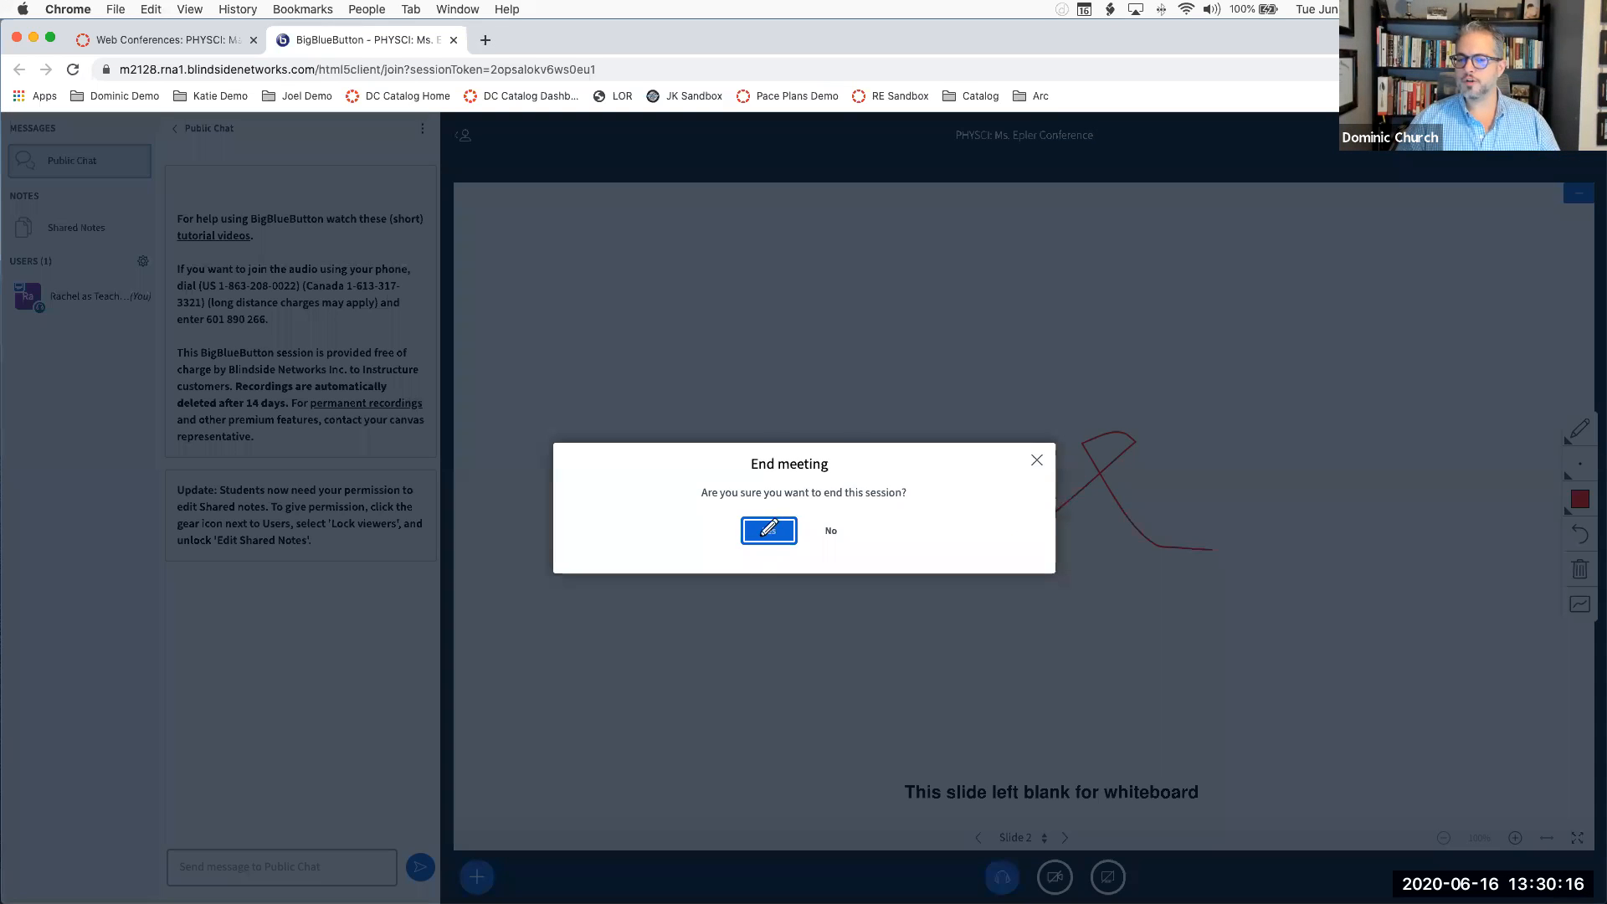
click(452, 41)
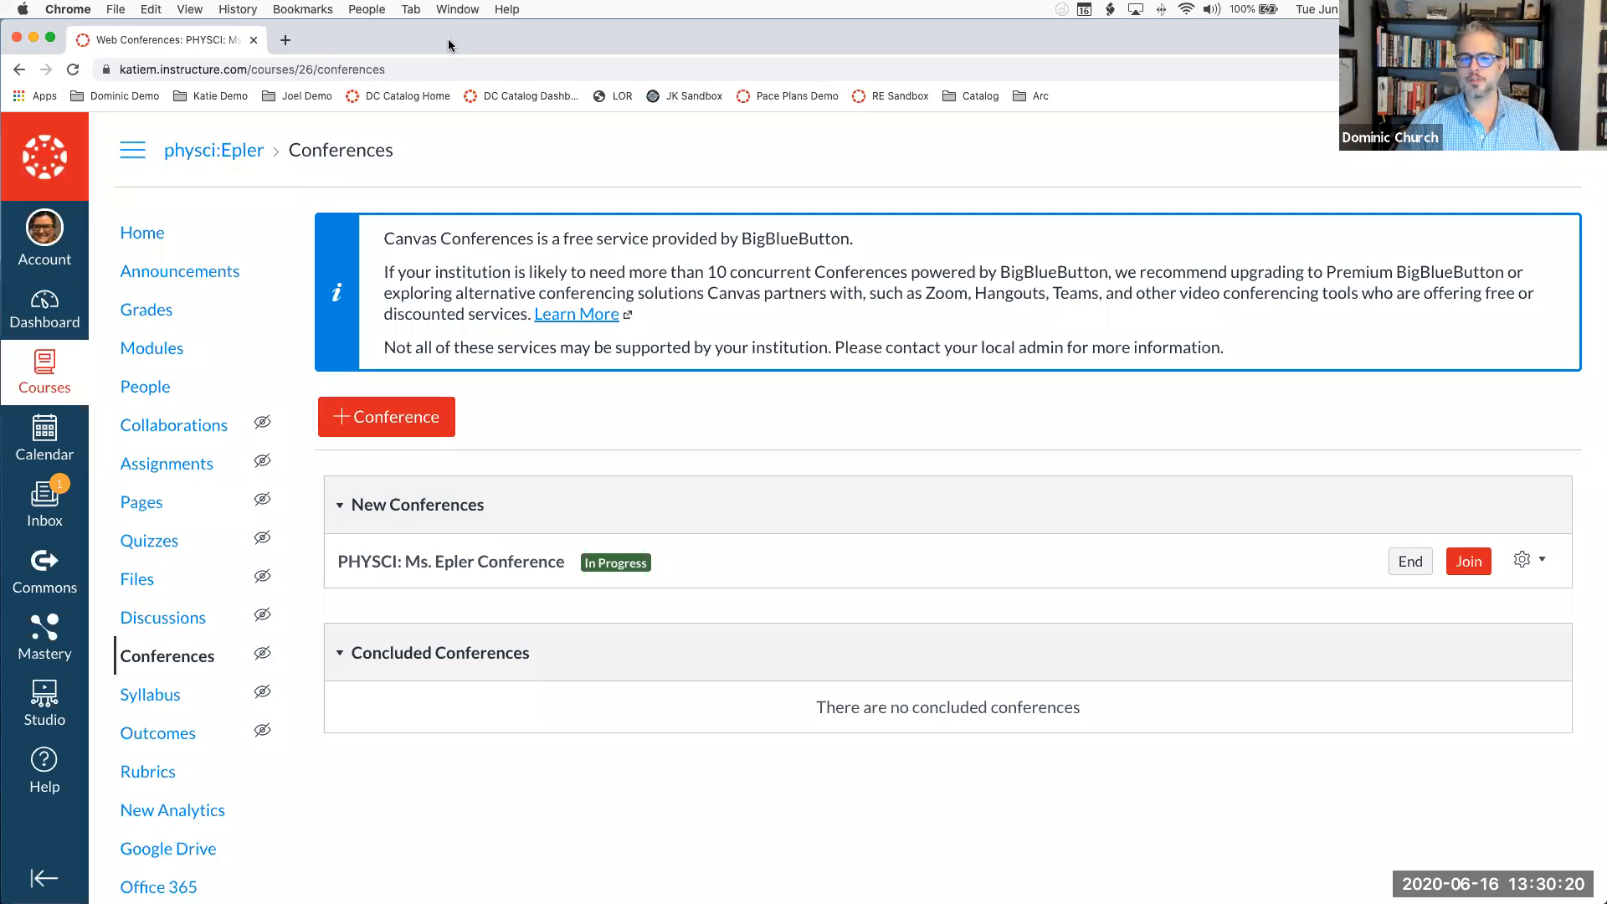
click(1409, 556)
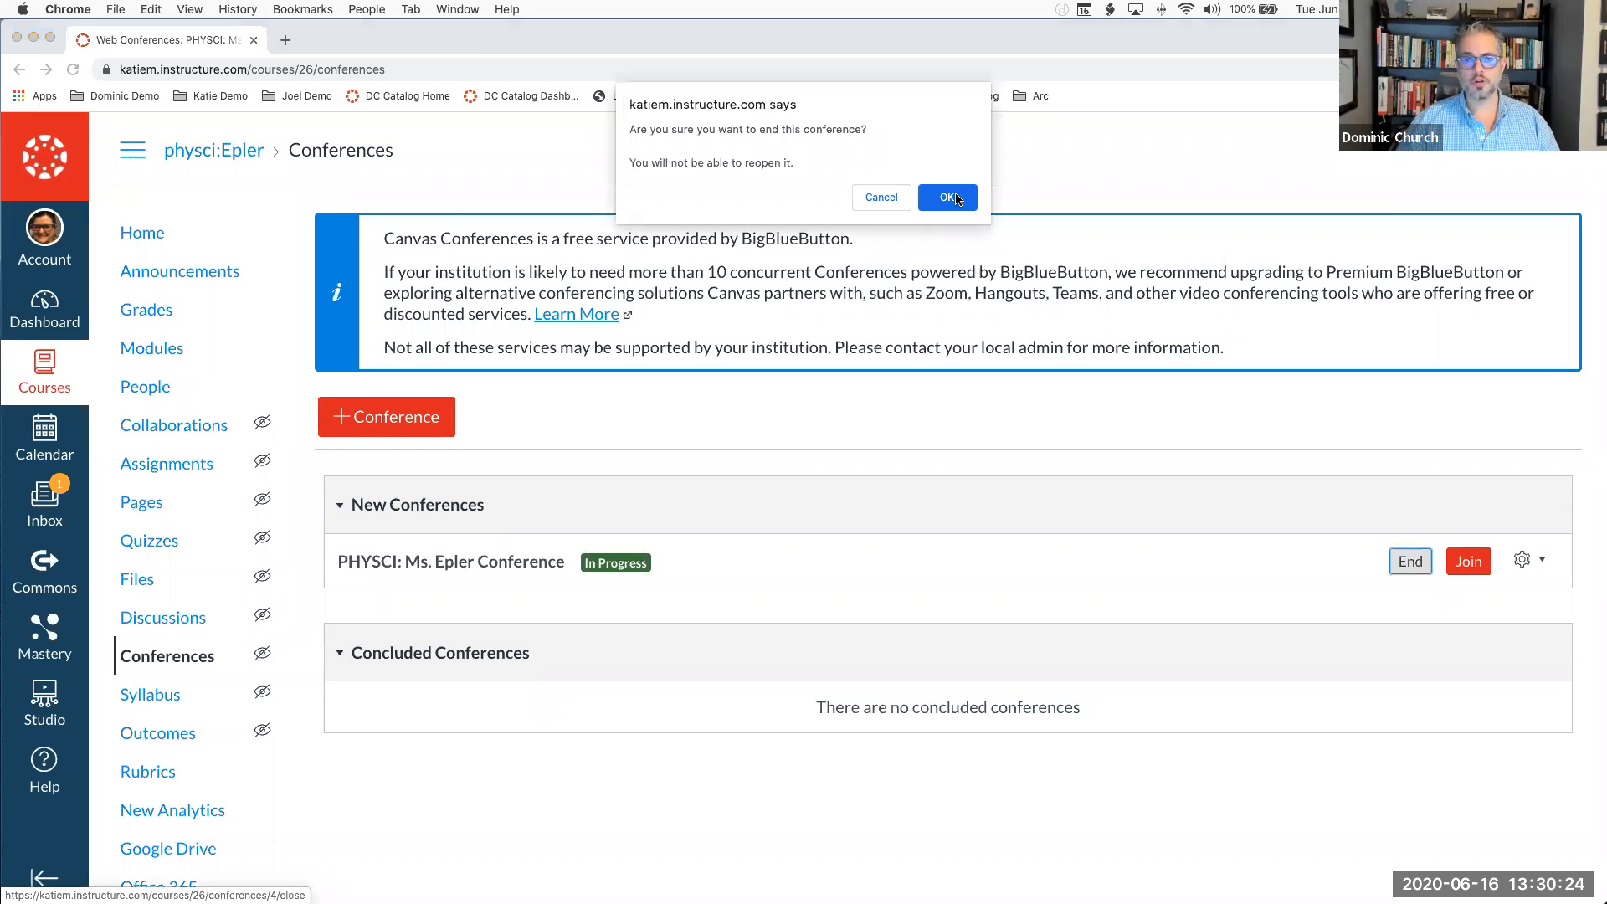
click(955, 199)
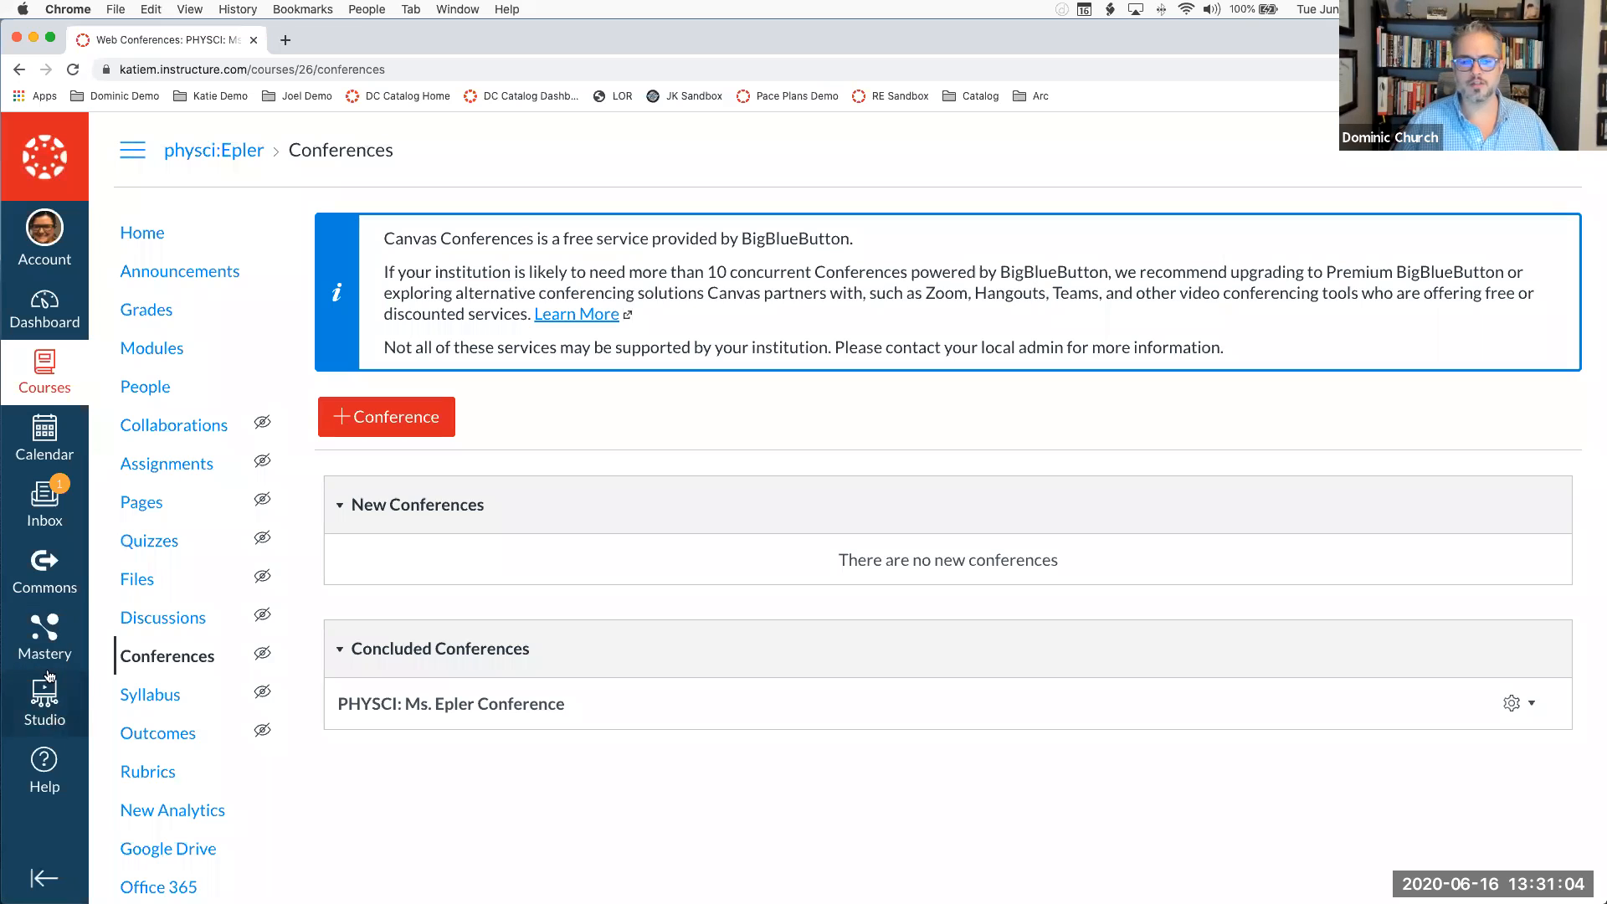
Open Canvas Commons and look over the featured resources
click(36, 593)
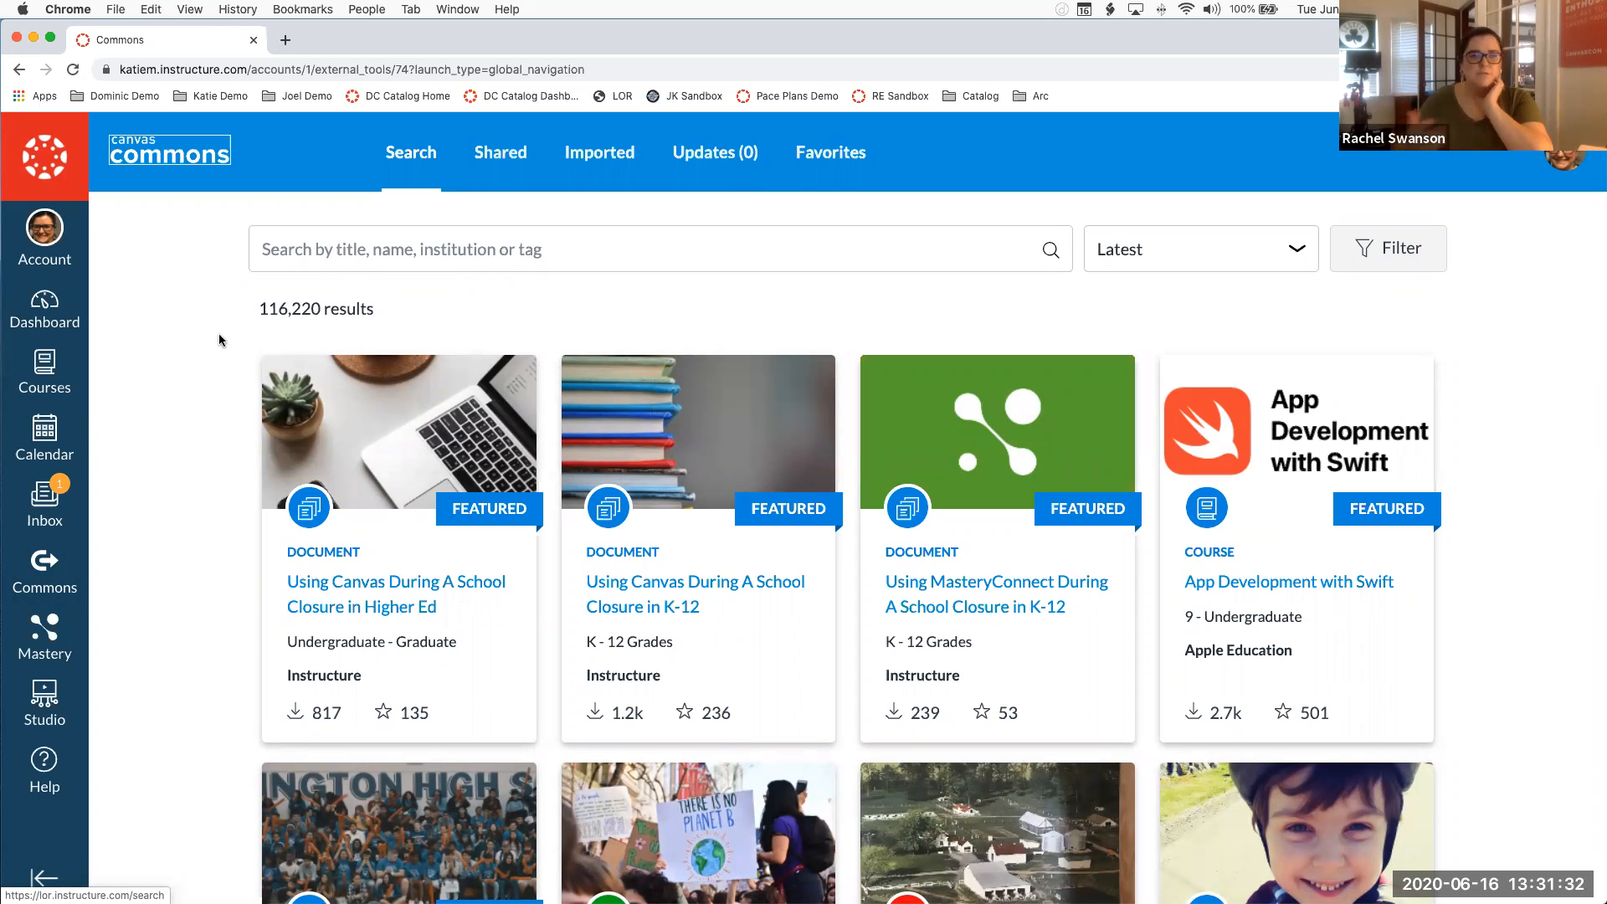
scroll(1004, 596, down, 1)
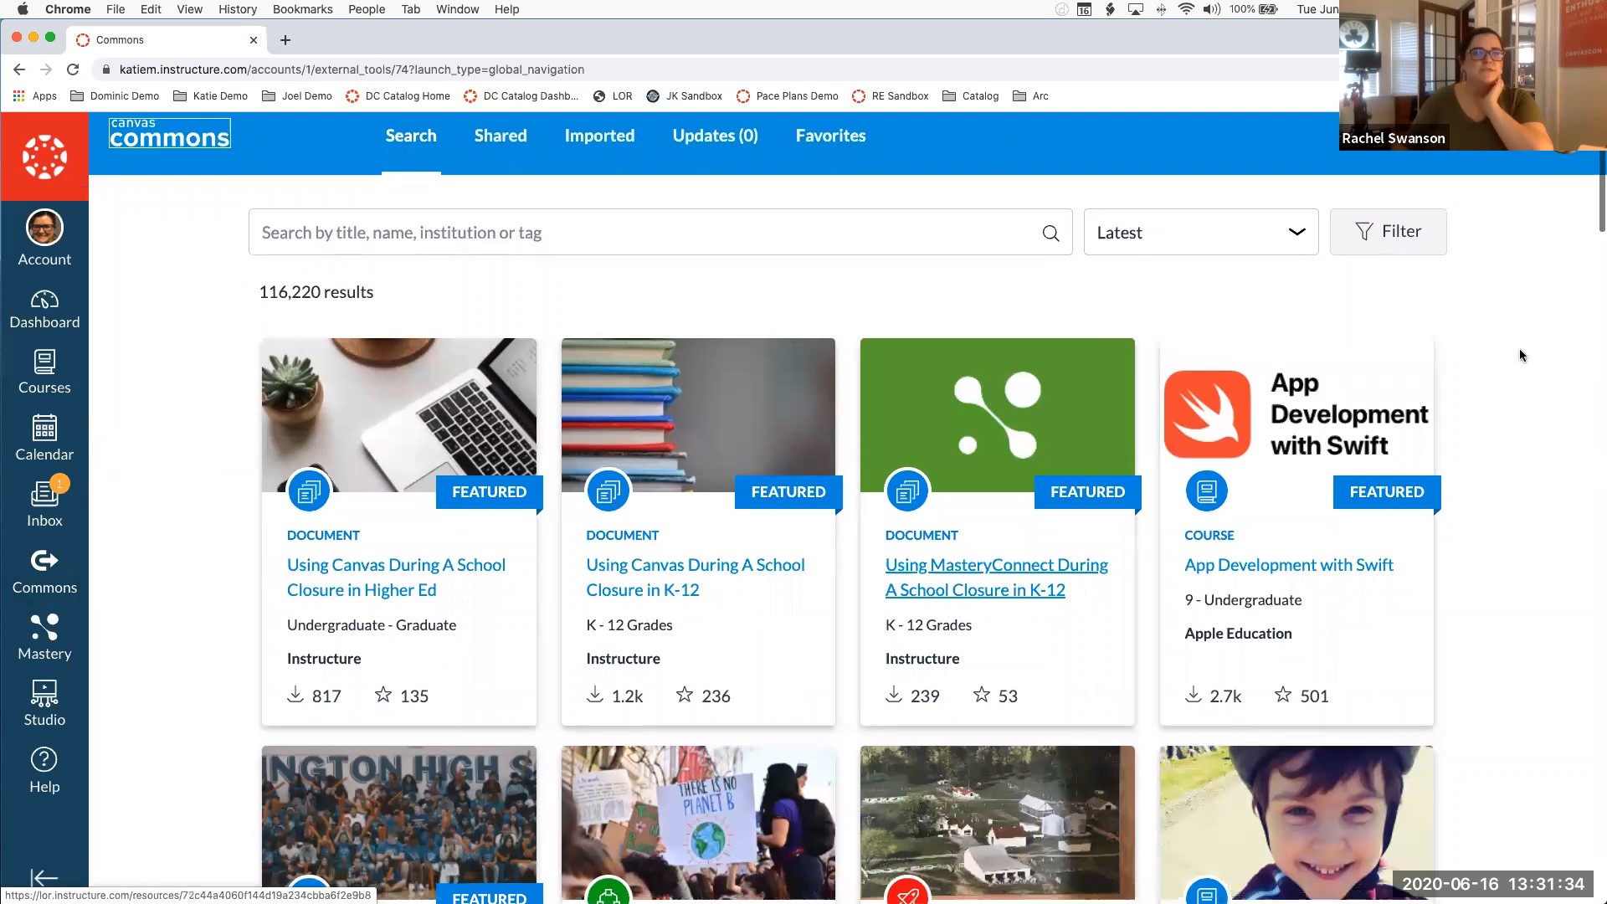
scroll(753, 609, up, 1)
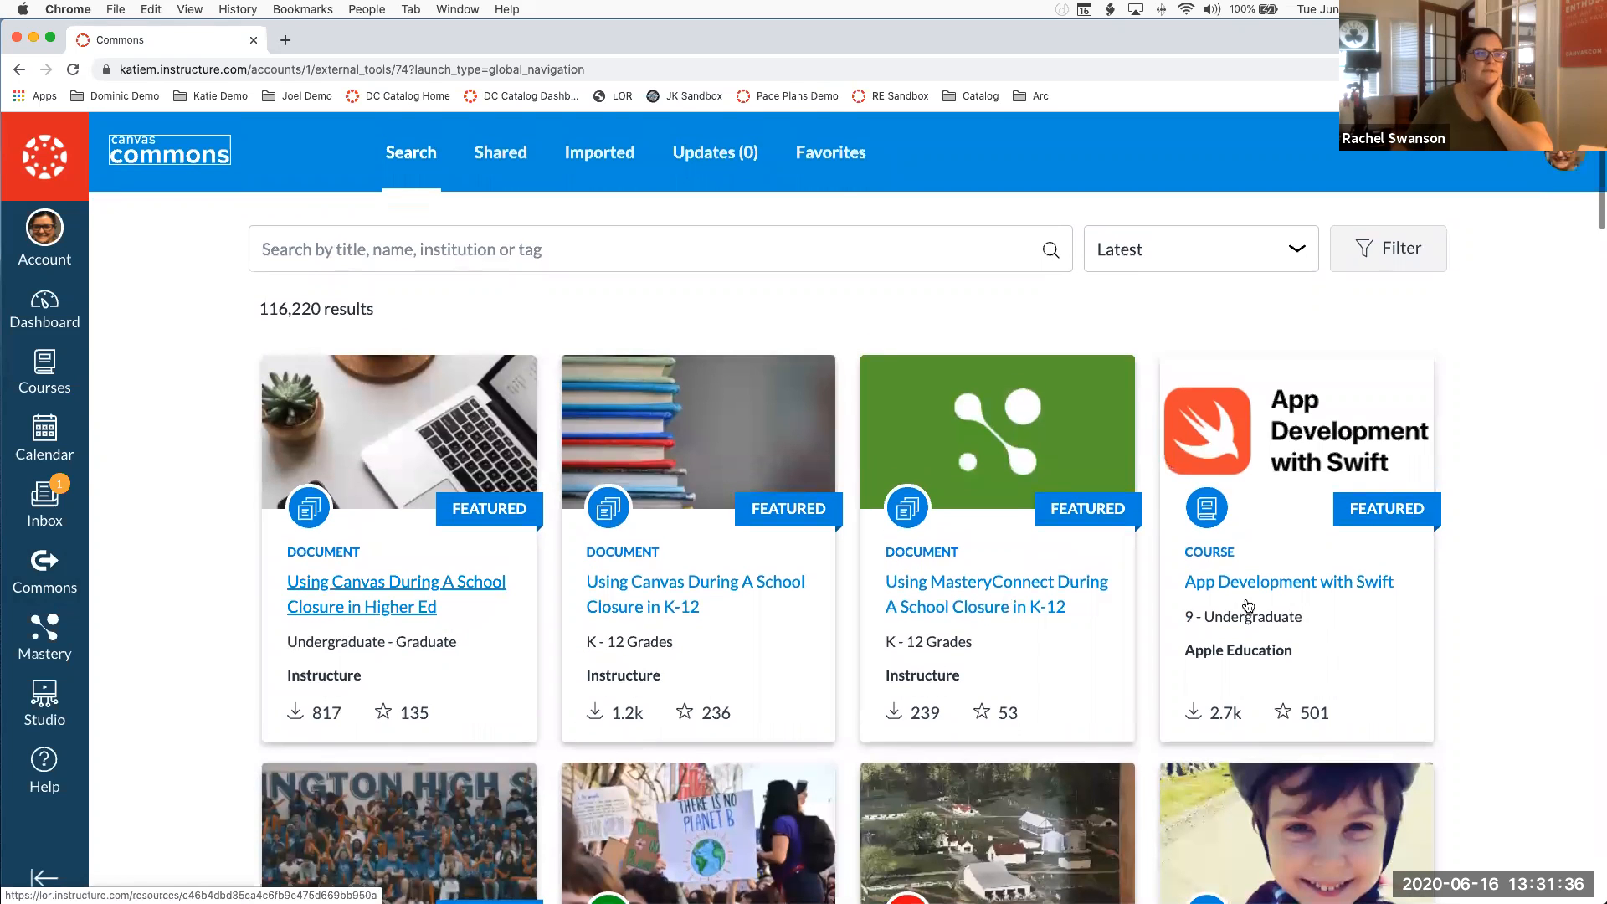
Review the Commons filter options and limit the resources to those shared with K12 Curriculum Community
click(1392, 261)
click(1392, 261)
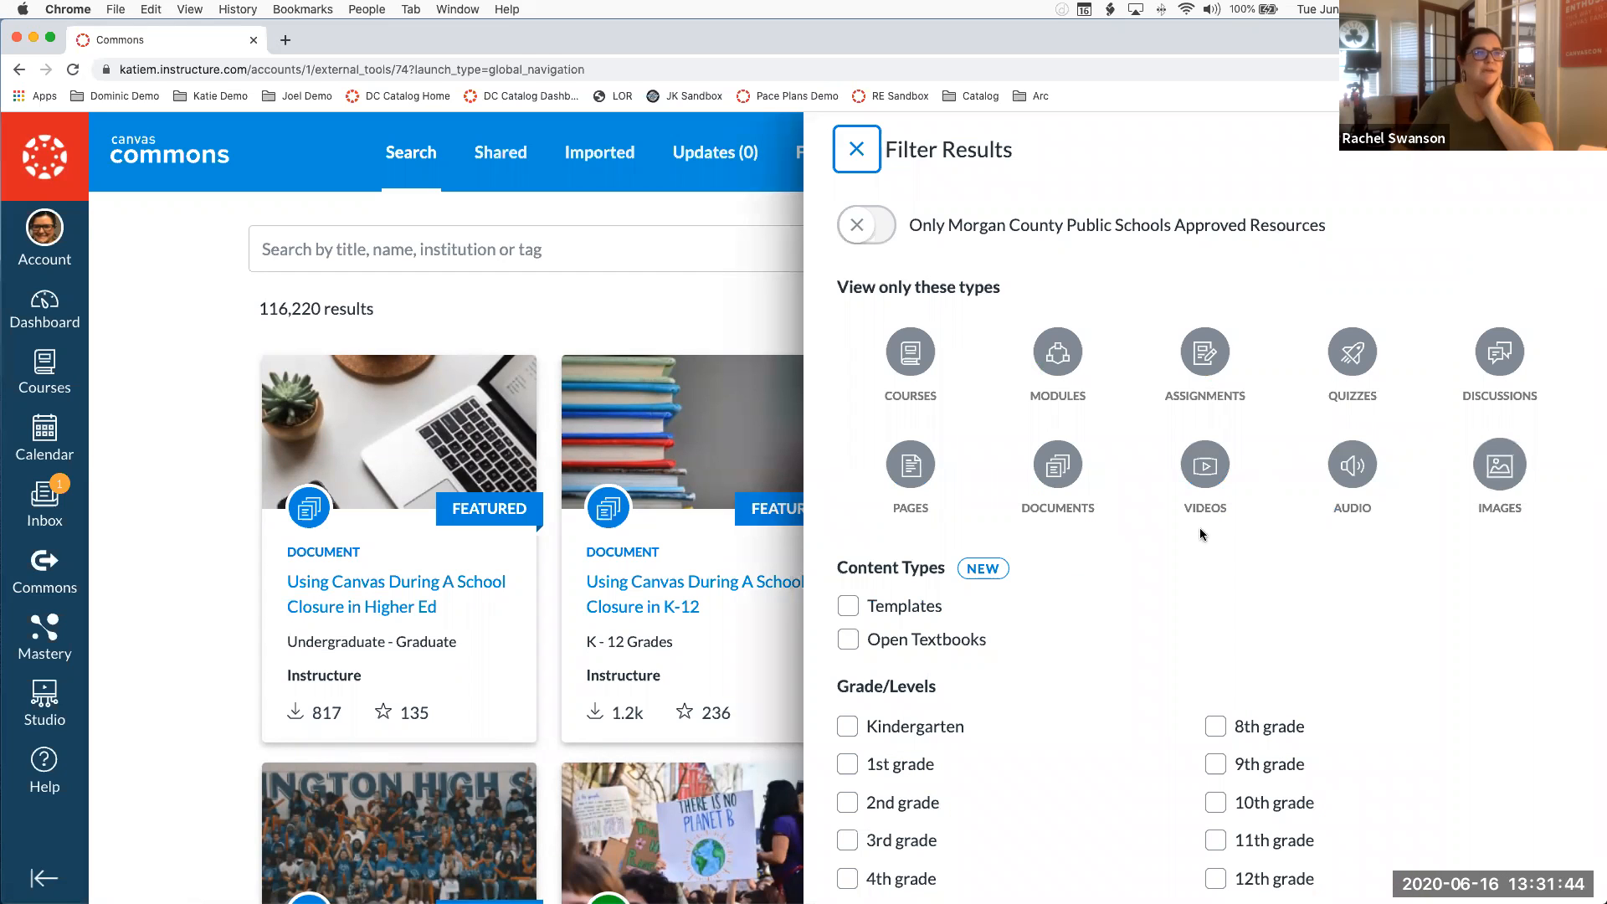
scroll(1249, 551, down, 1)
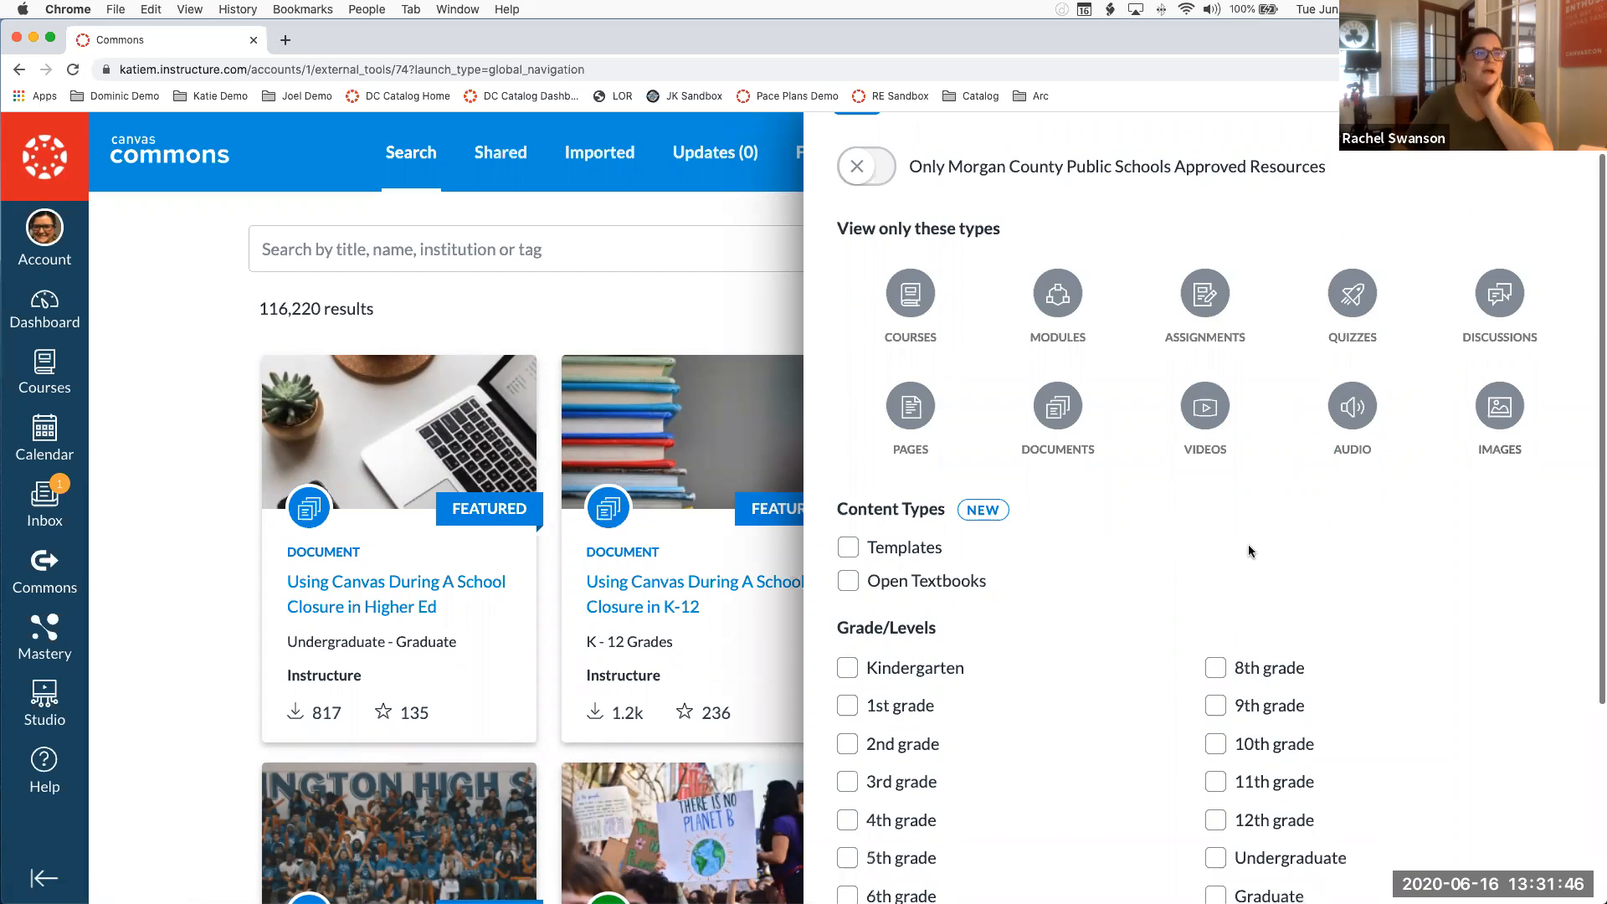
scroll(1249, 551, down, 4)
scroll(1083, 566, down, 1)
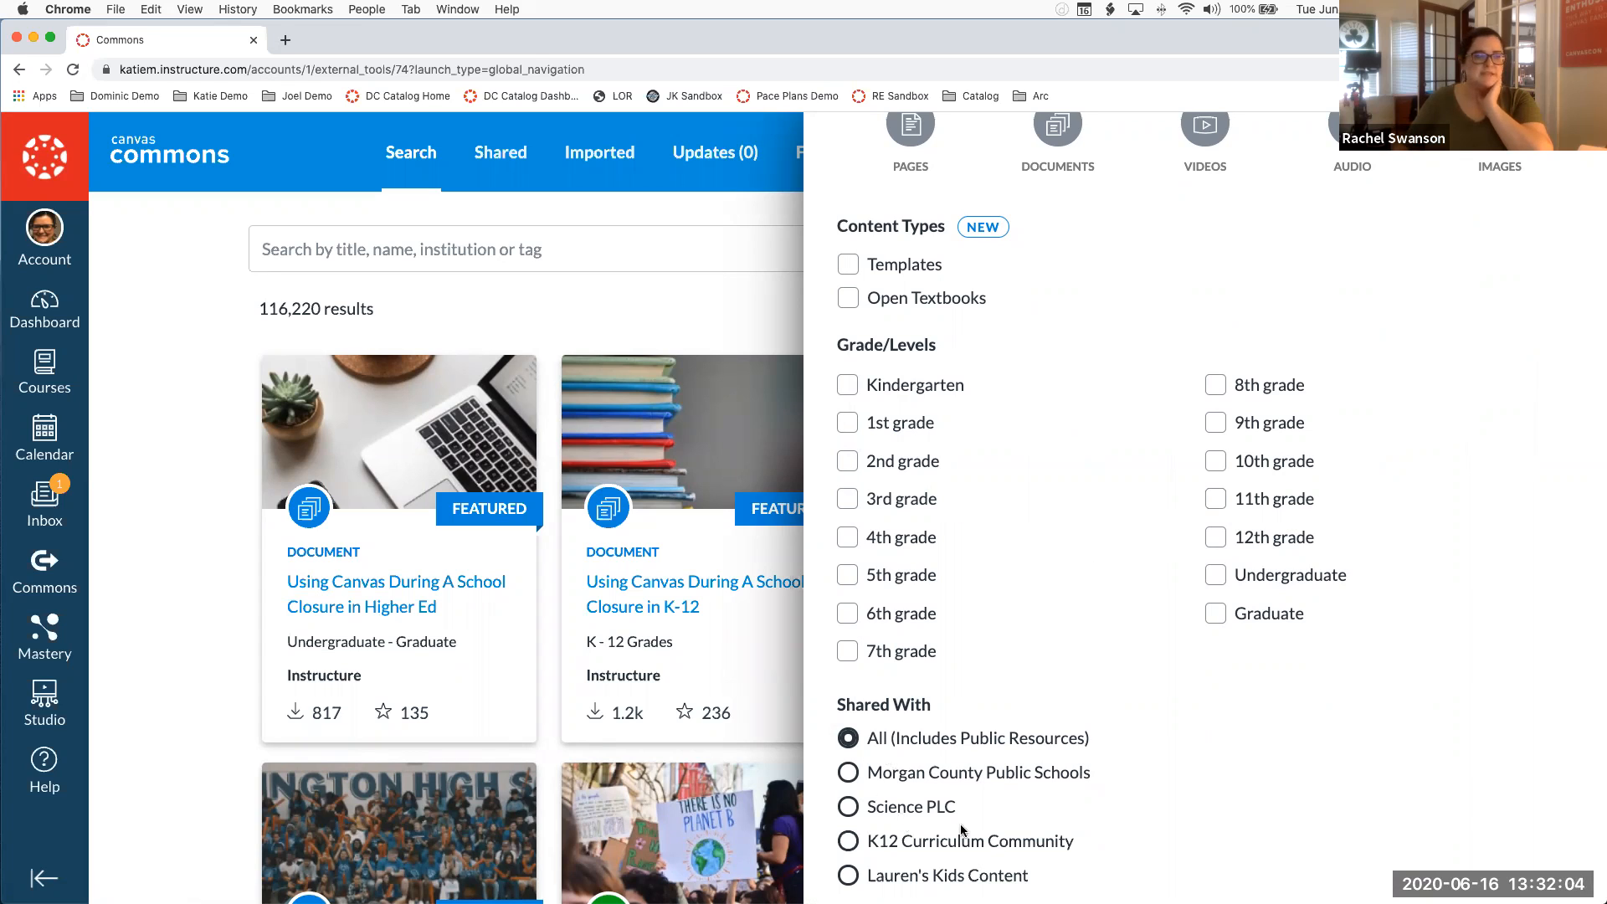
scroll(961, 830, down, 3)
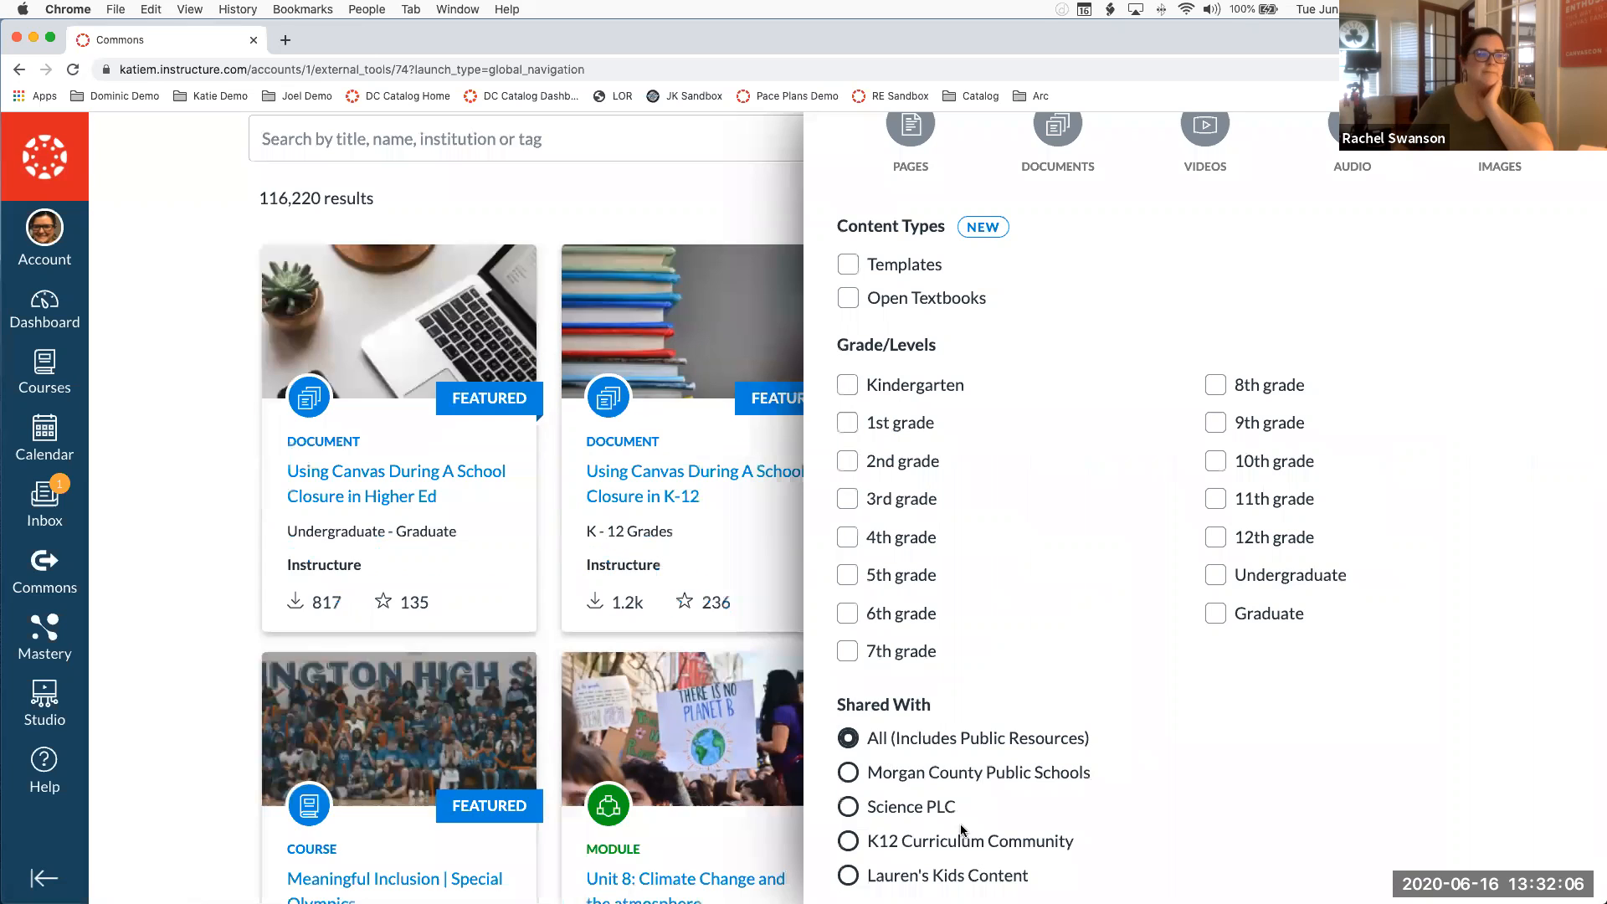
scroll(909, 843, up, 1)
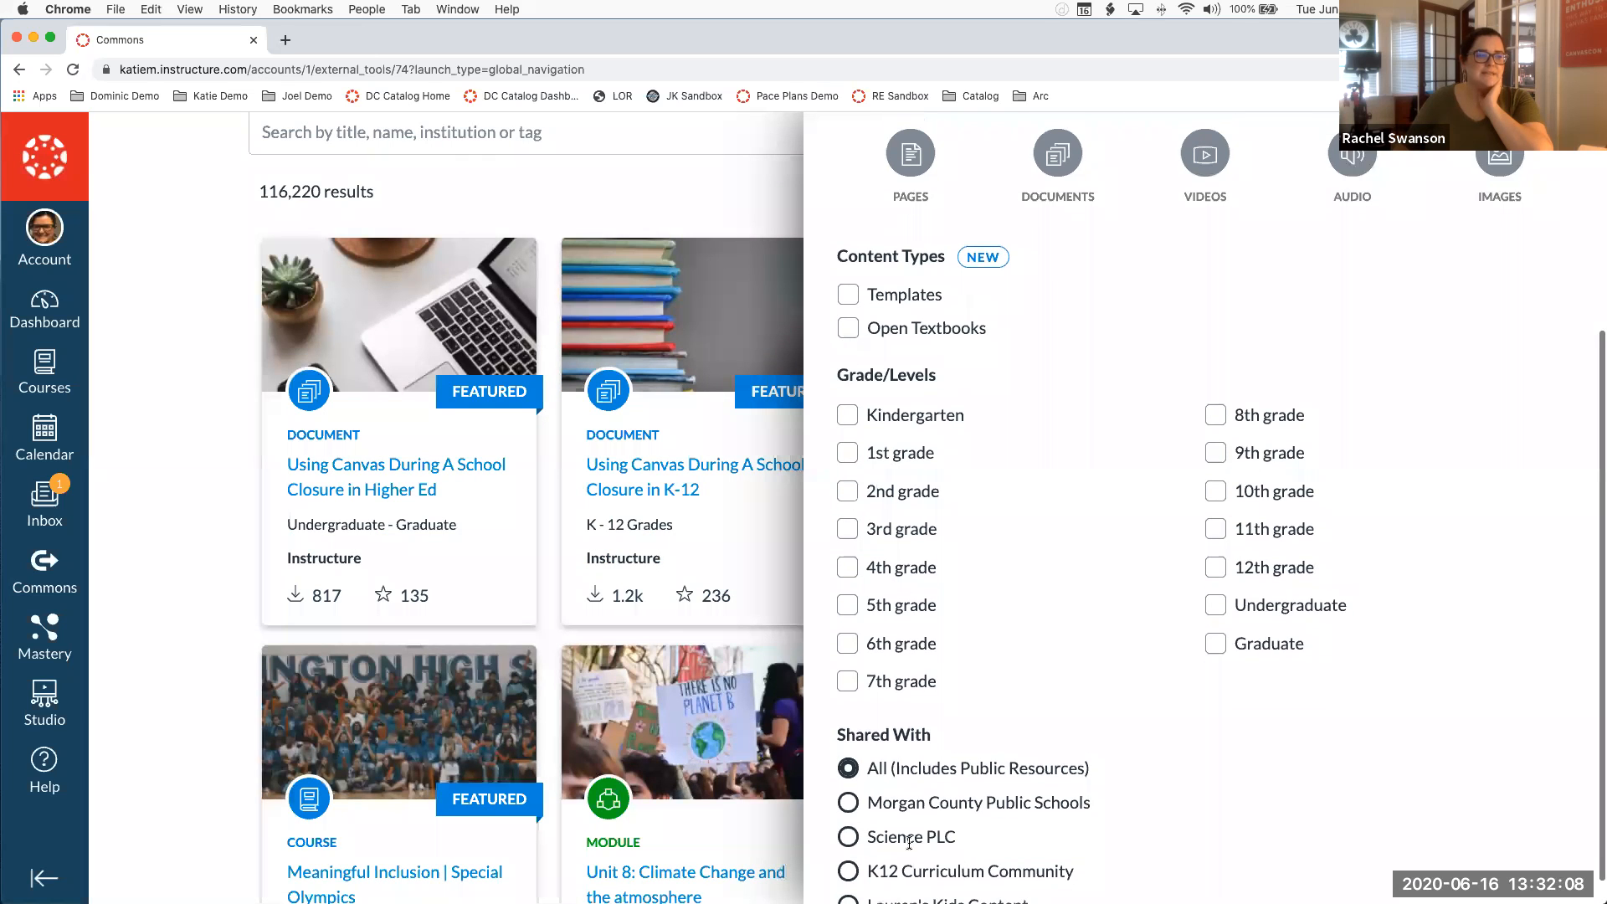
scroll(909, 843, up, 1)
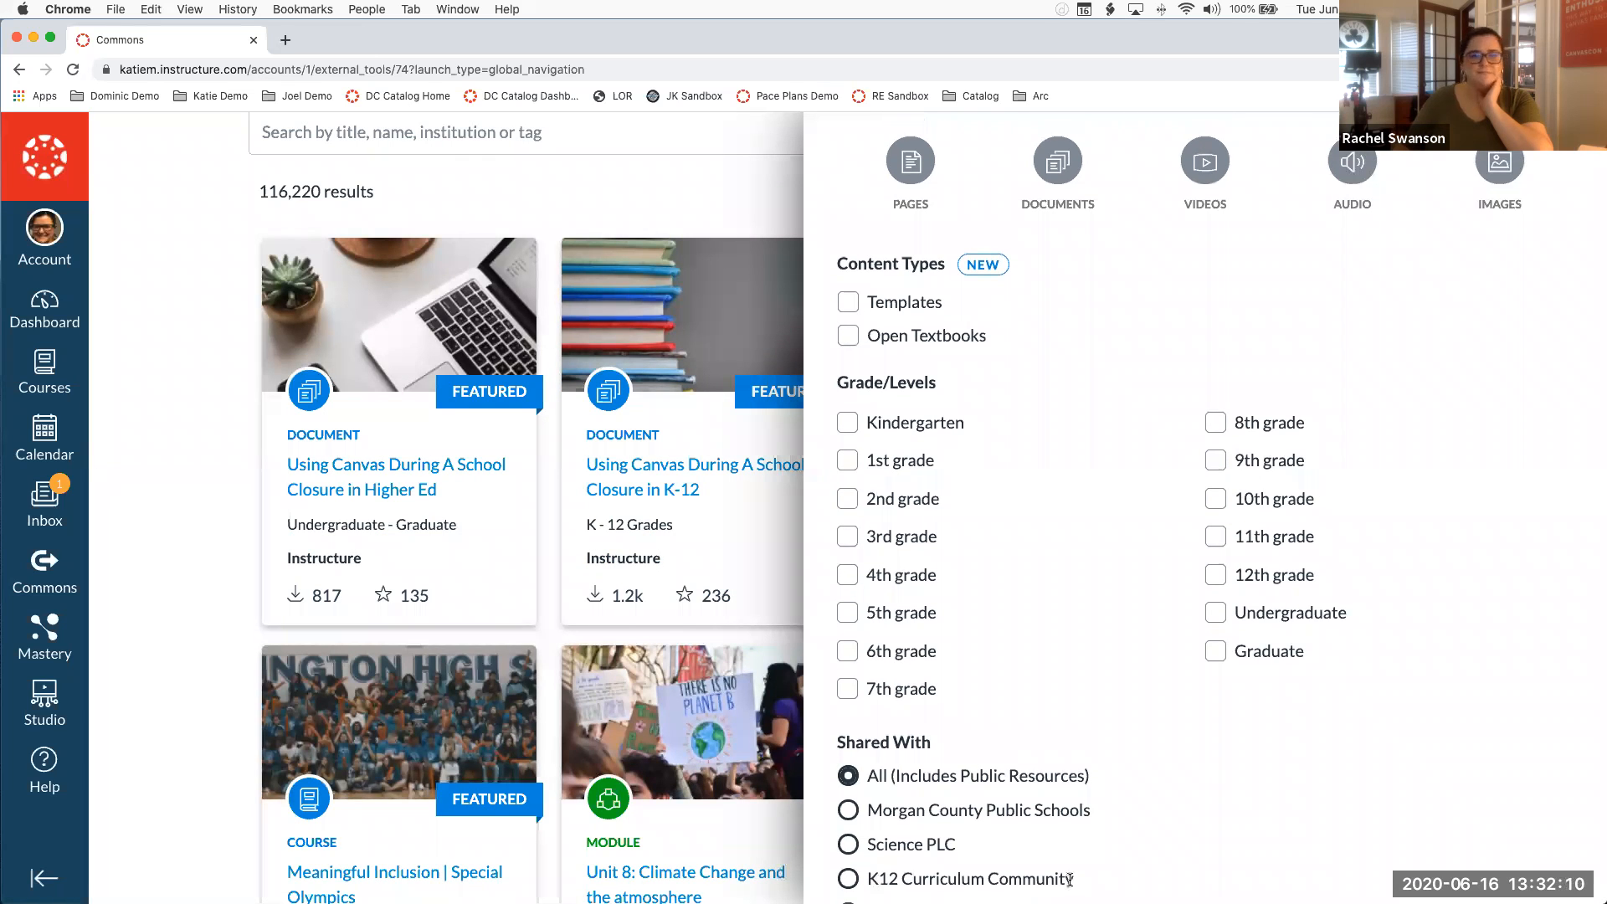
click(848, 878)
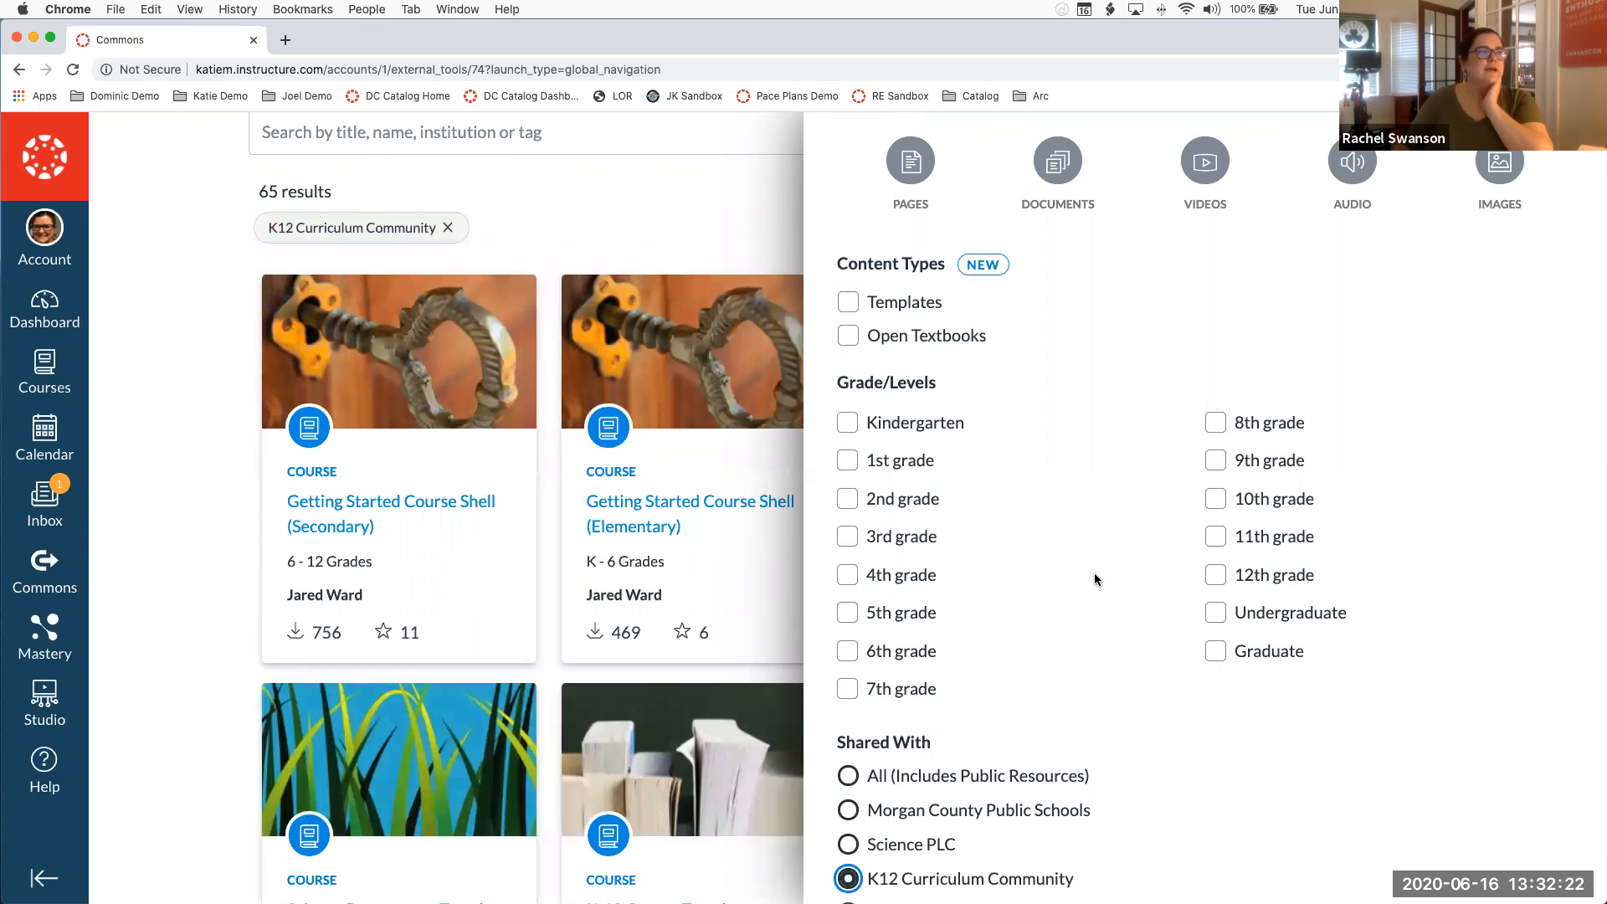
scroll(1014, 443, up, 5)
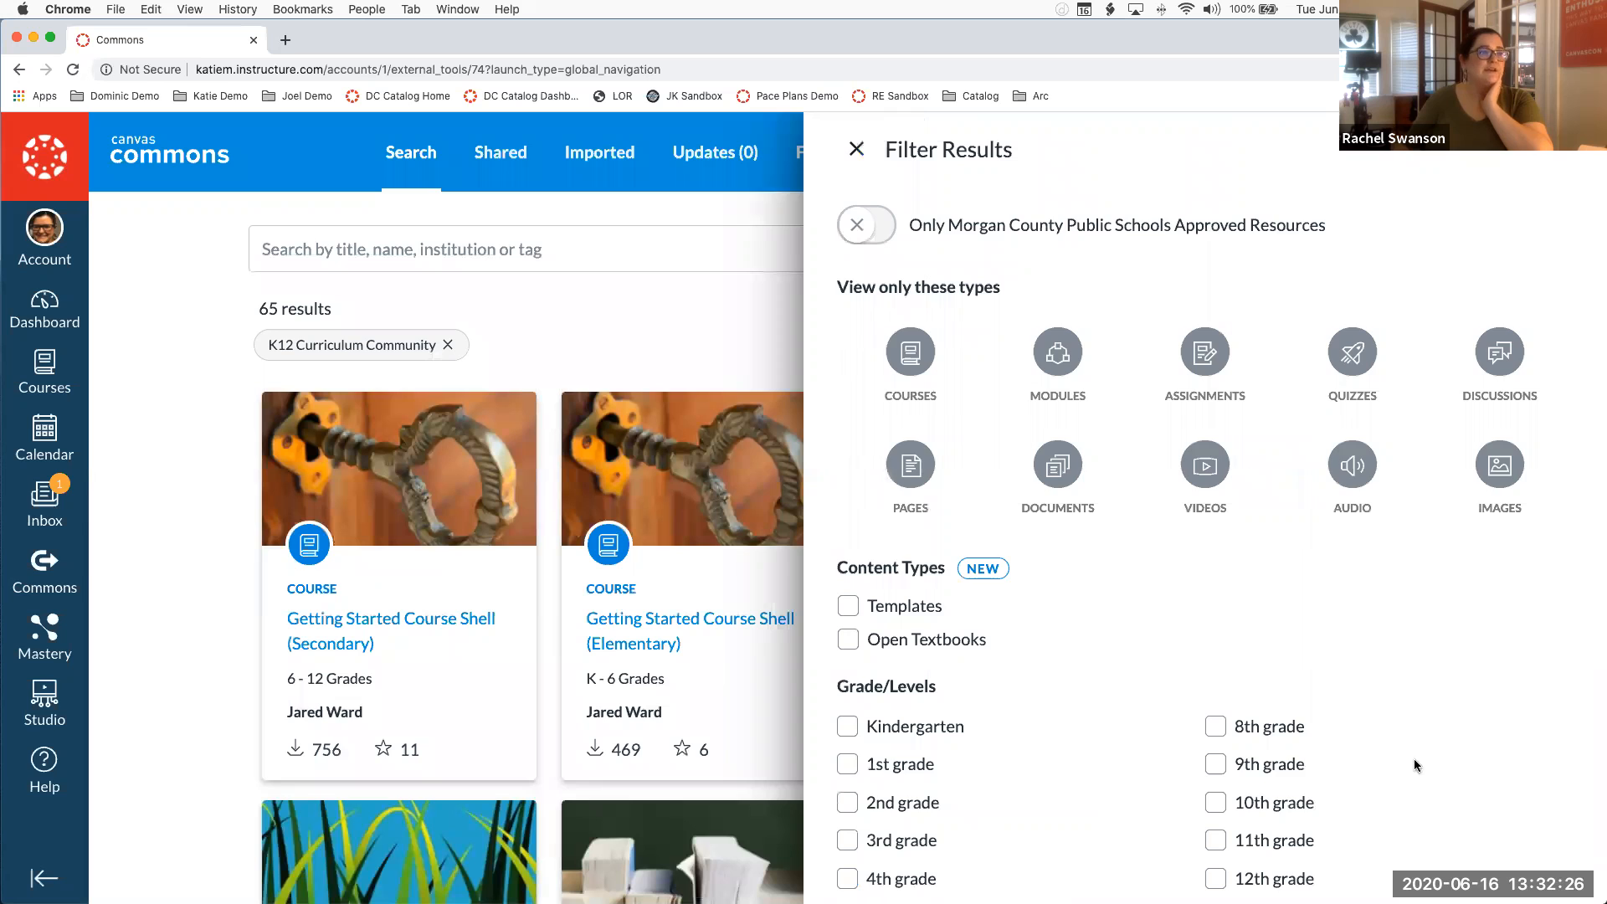
click(454, 691)
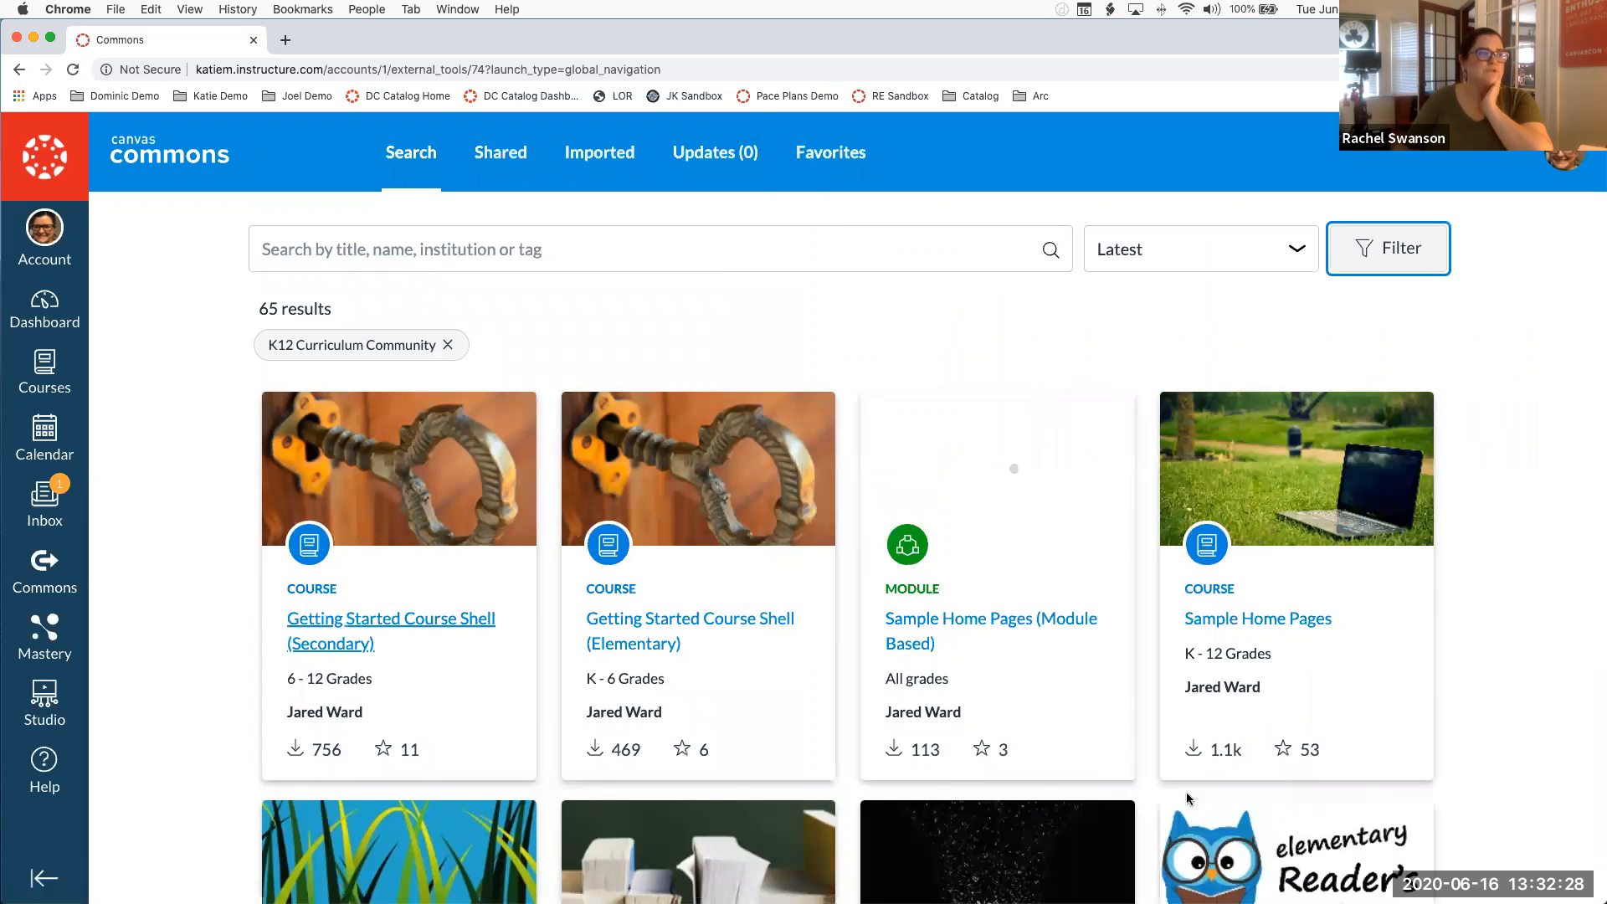
Preview the Getting Started Course Shell (Secondary) resource and import it into the MS Science course
click(404, 620)
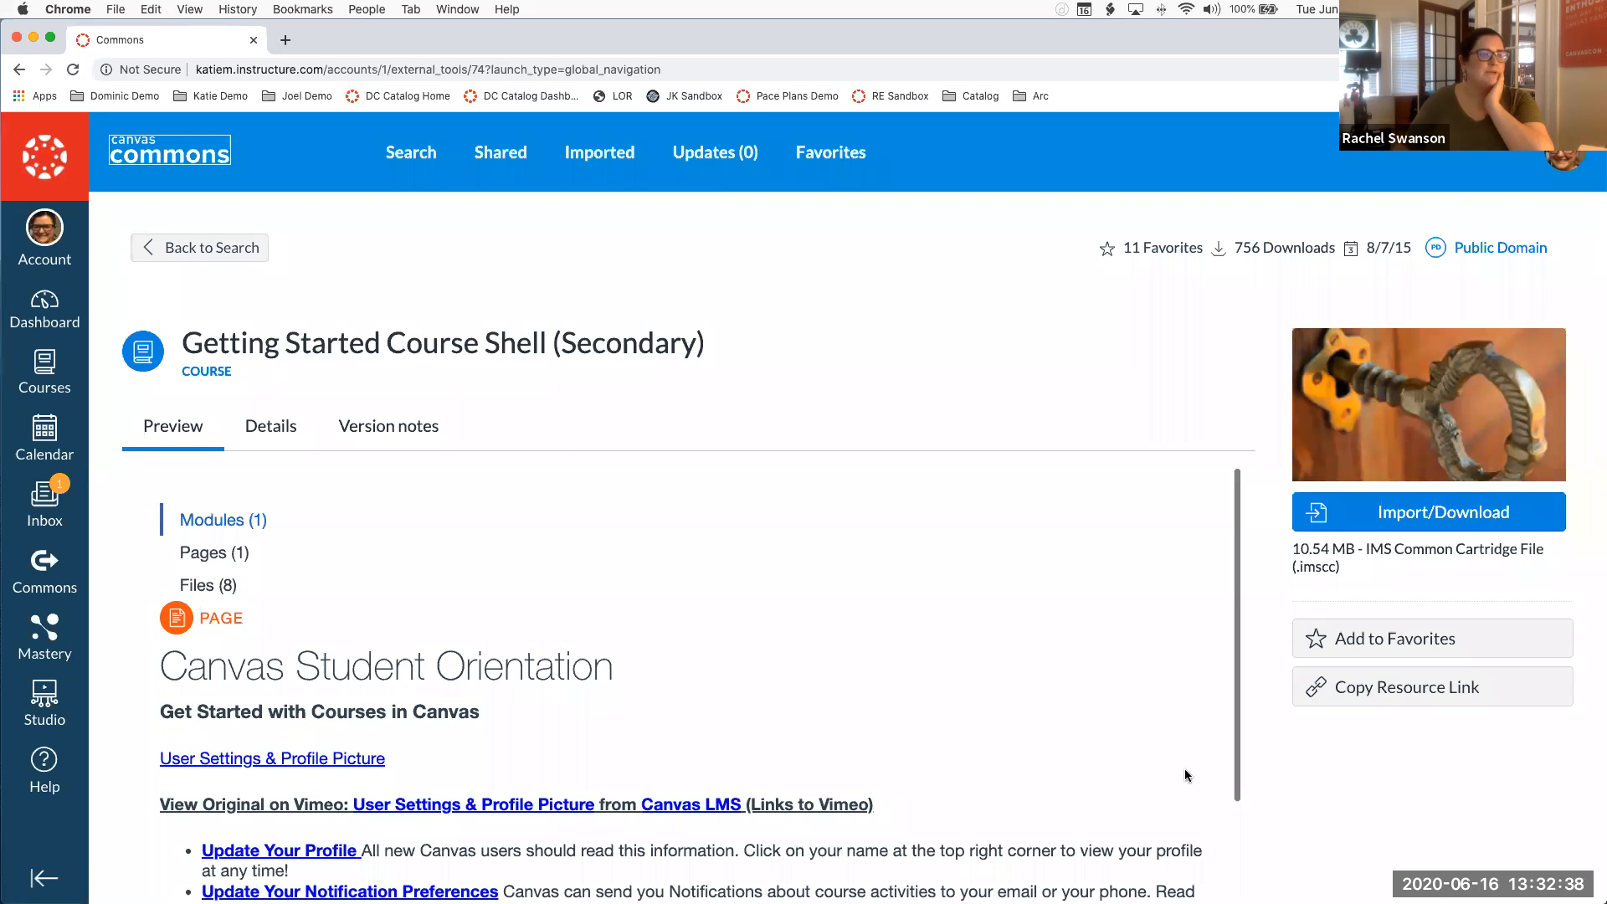
scroll(1185, 774, down, 5)
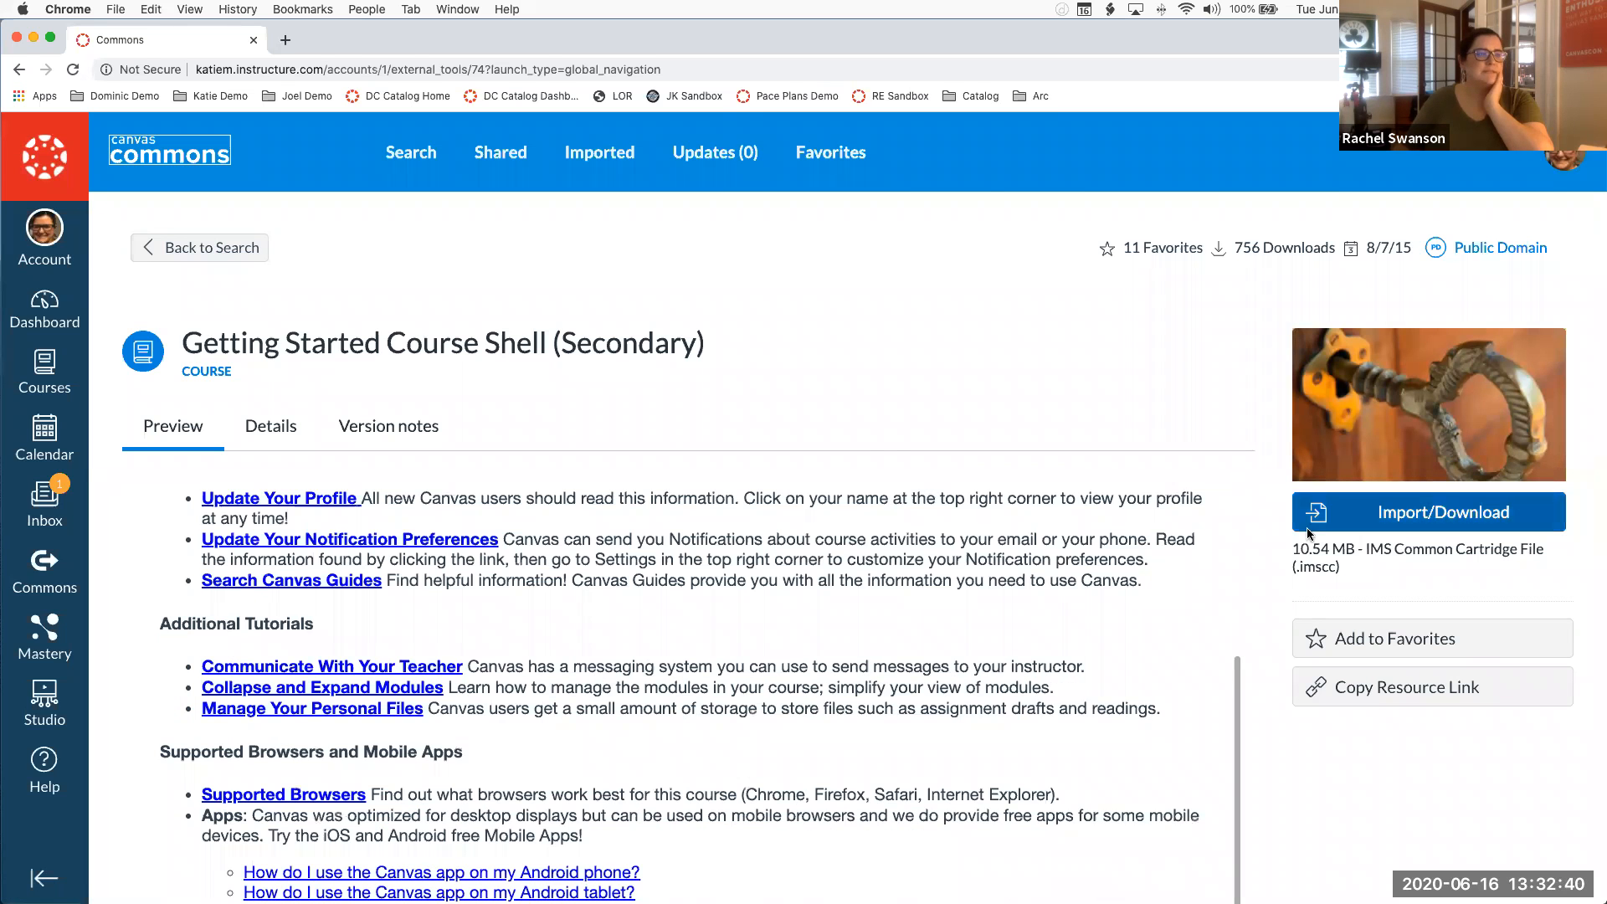
click(1309, 533)
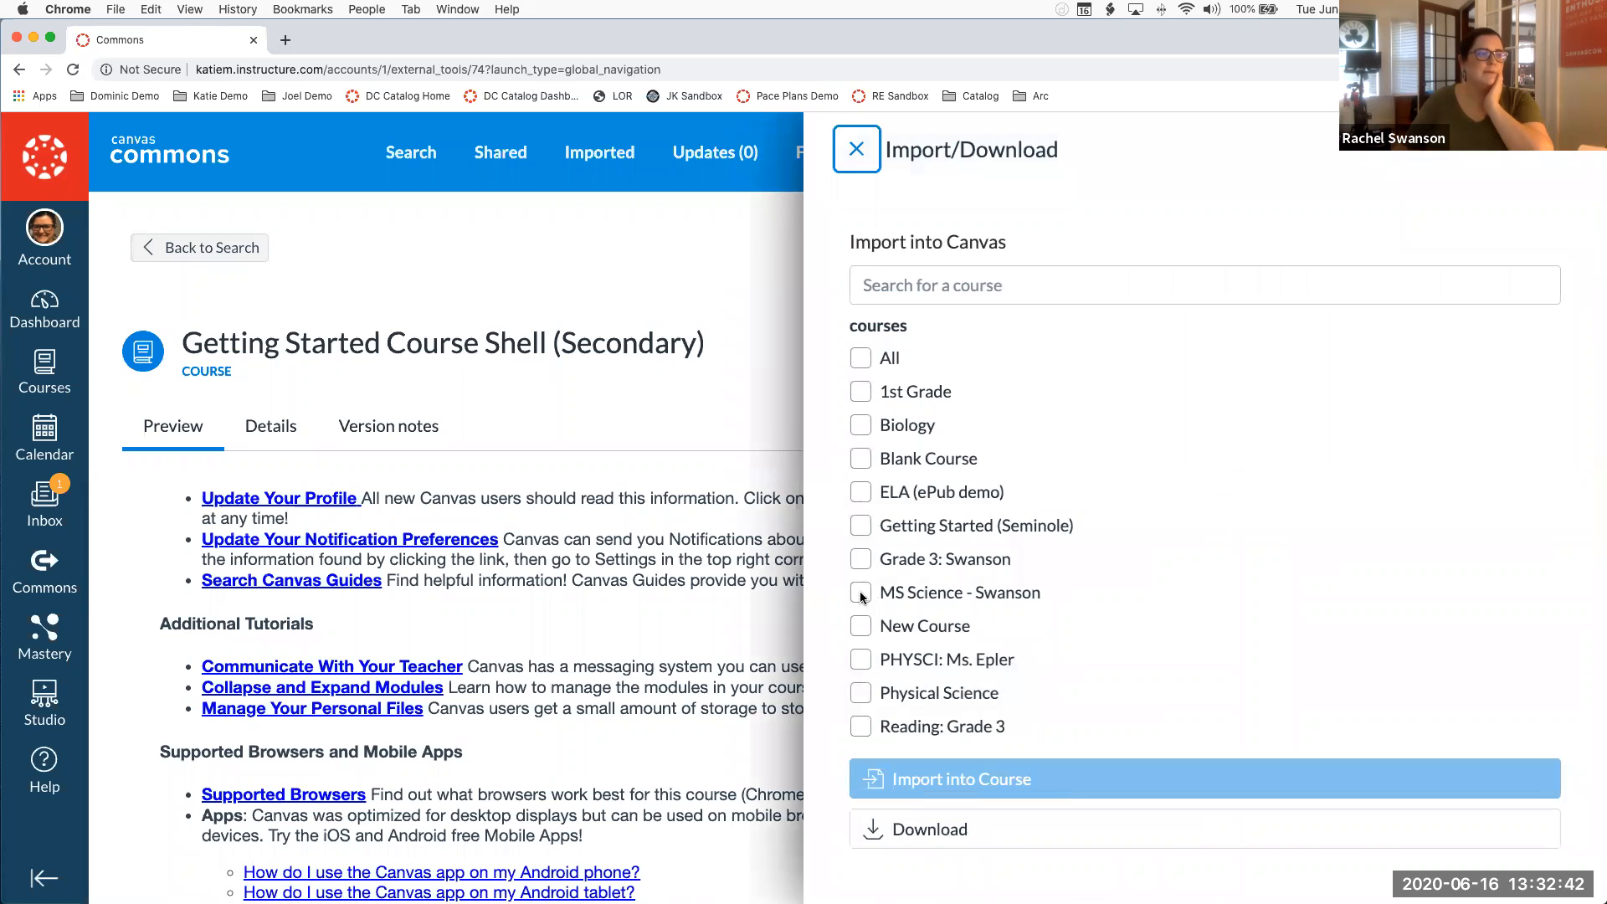
click(862, 596)
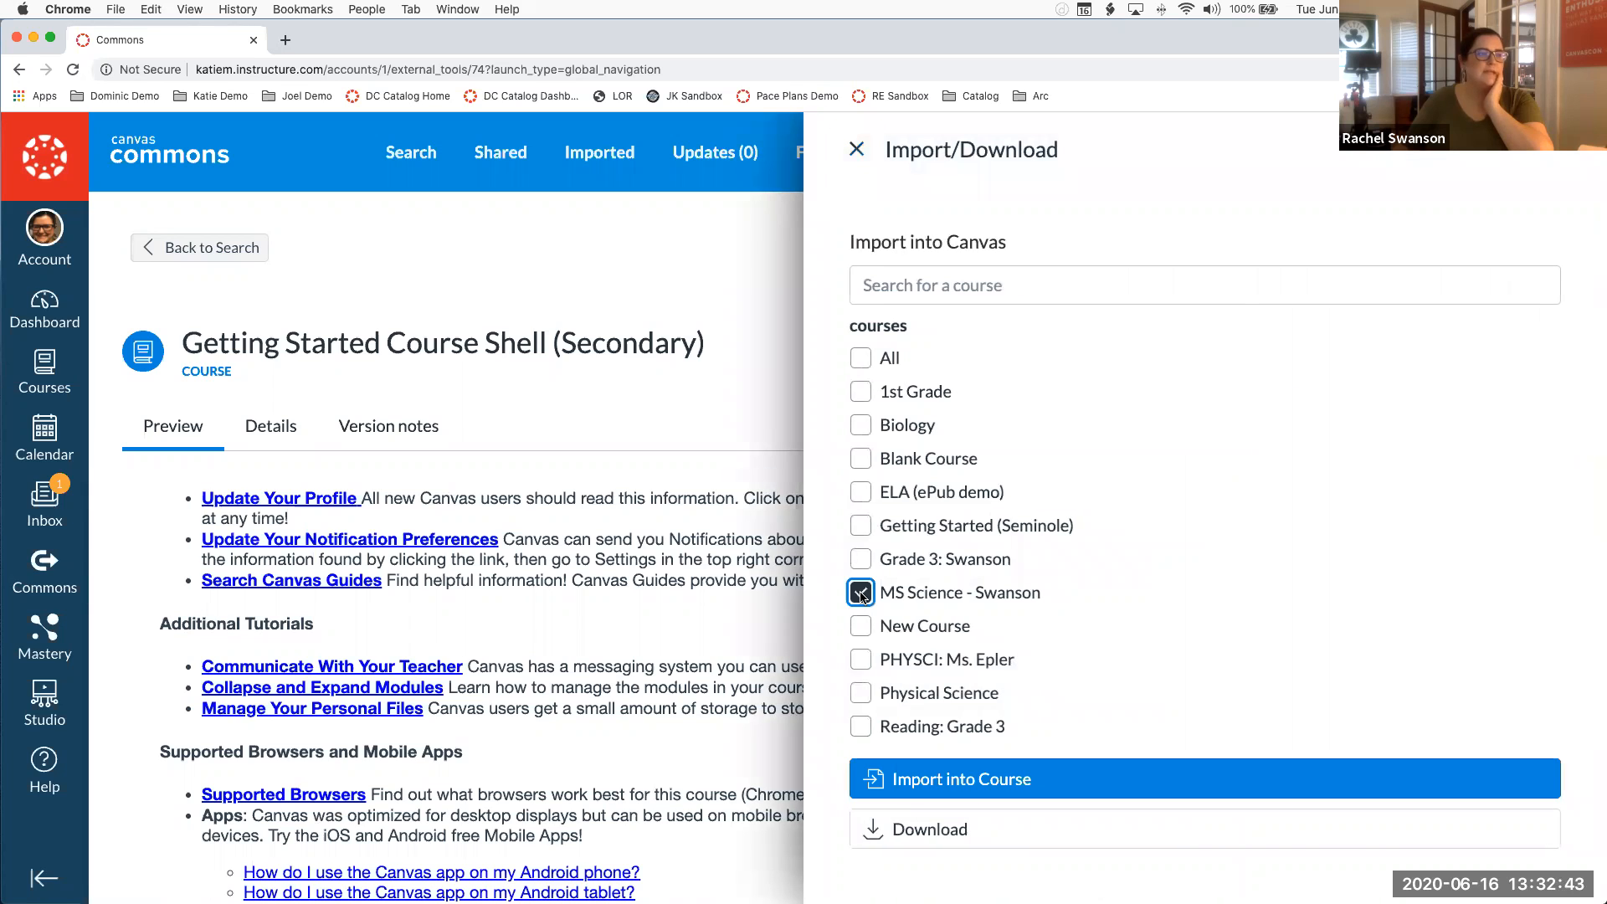
click(993, 778)
click(855, 154)
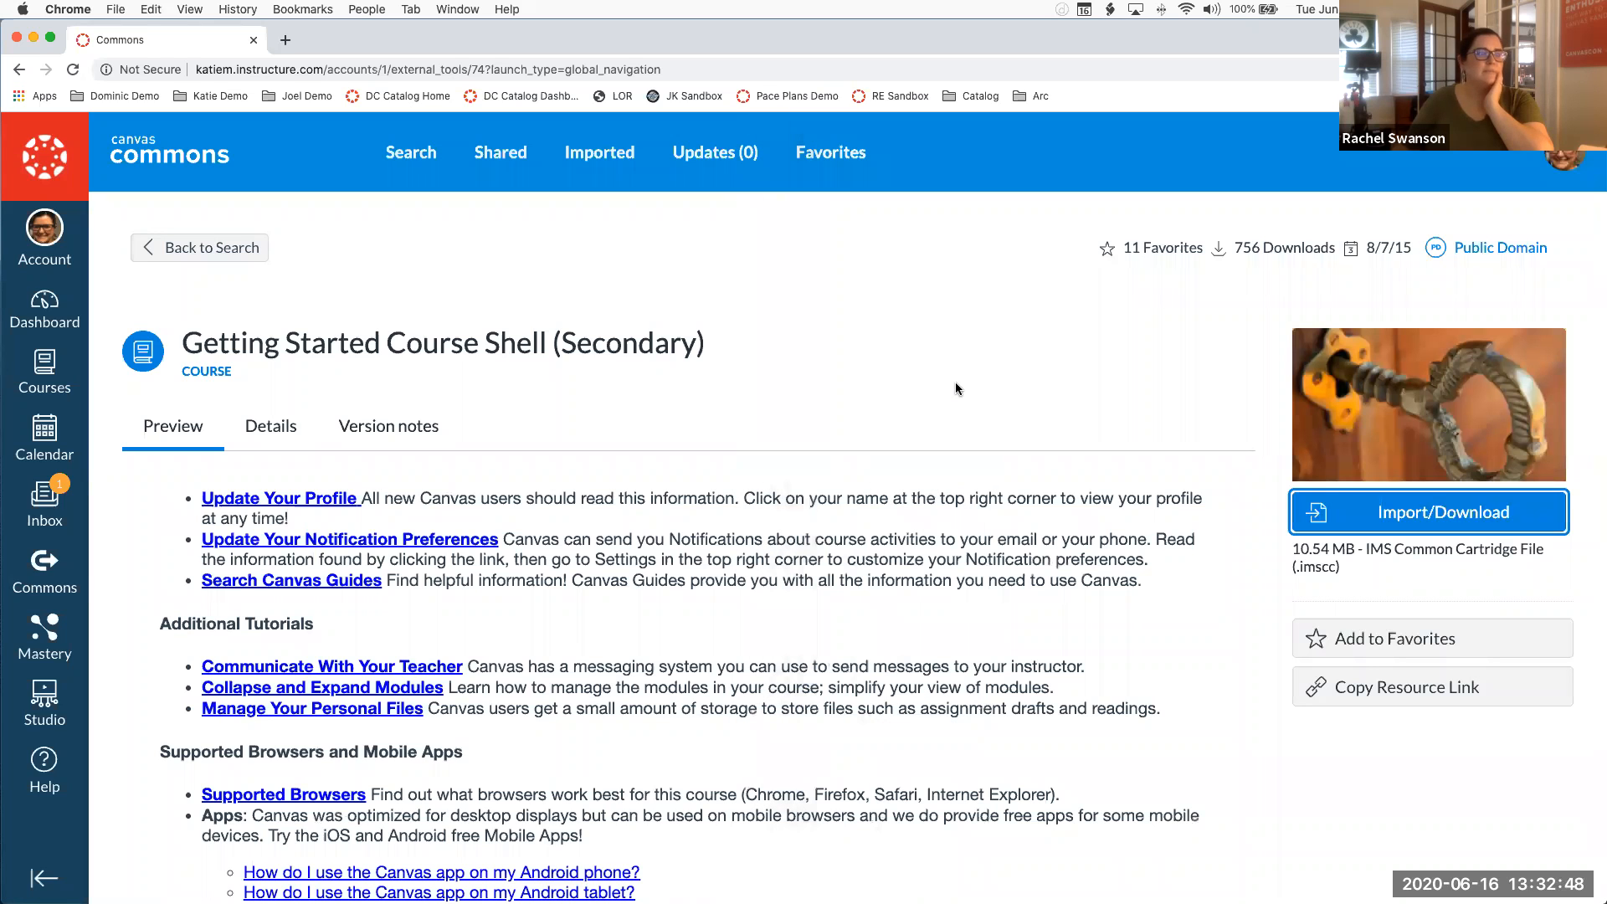